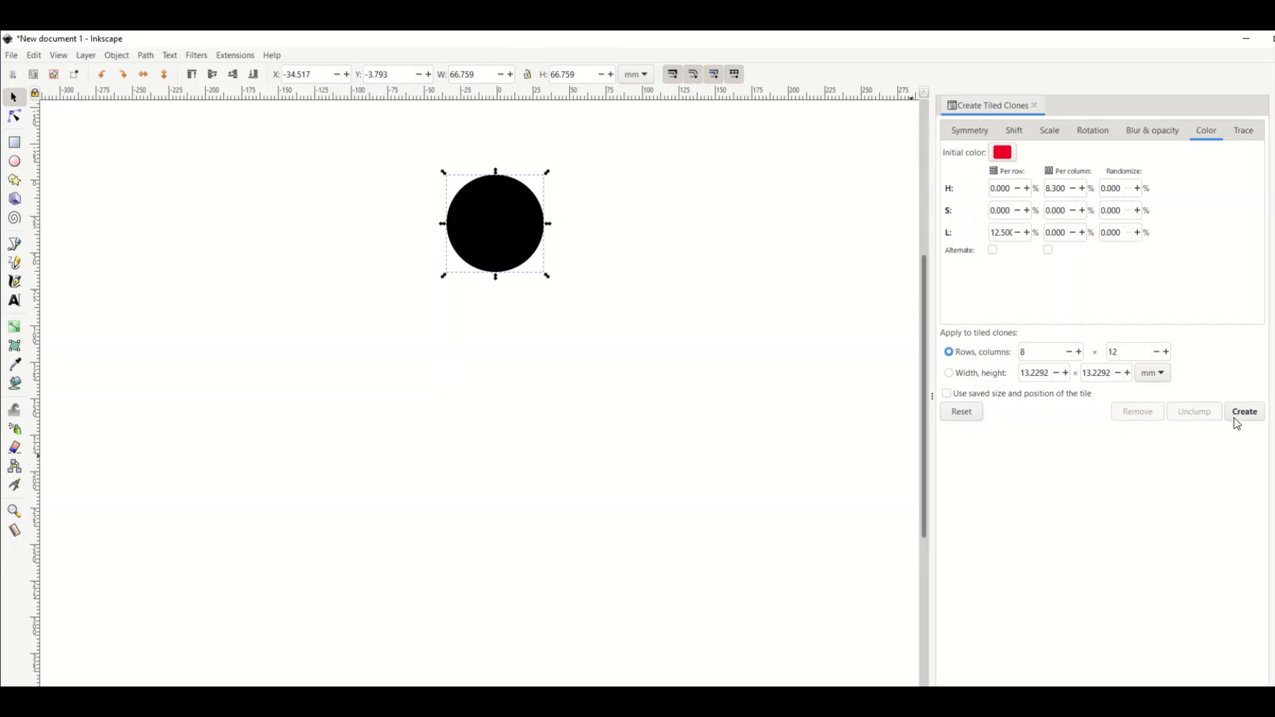
# Step: Generate the rainbow tiled clones from the black circle with Create
pyautogui.click(1244, 411)
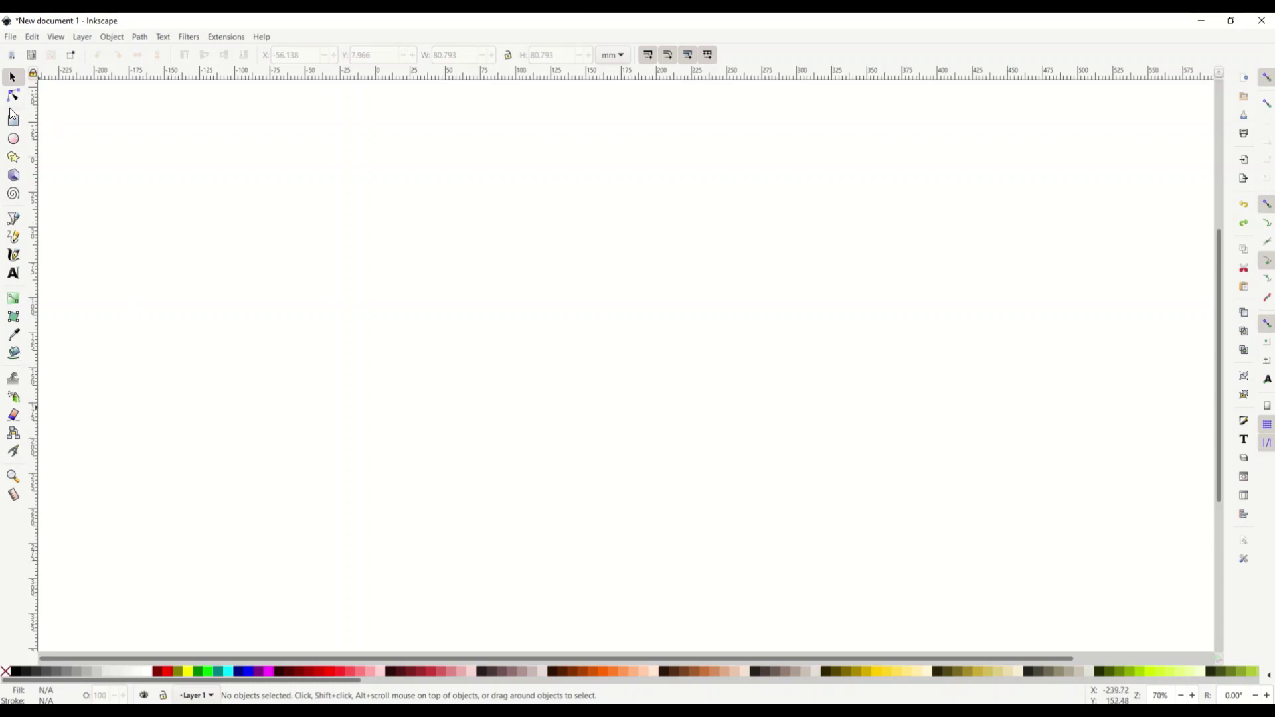
# Step: Select the Ellipse tool and undo the last action, leaving the canvas empty
pyautogui.click(16, 141)
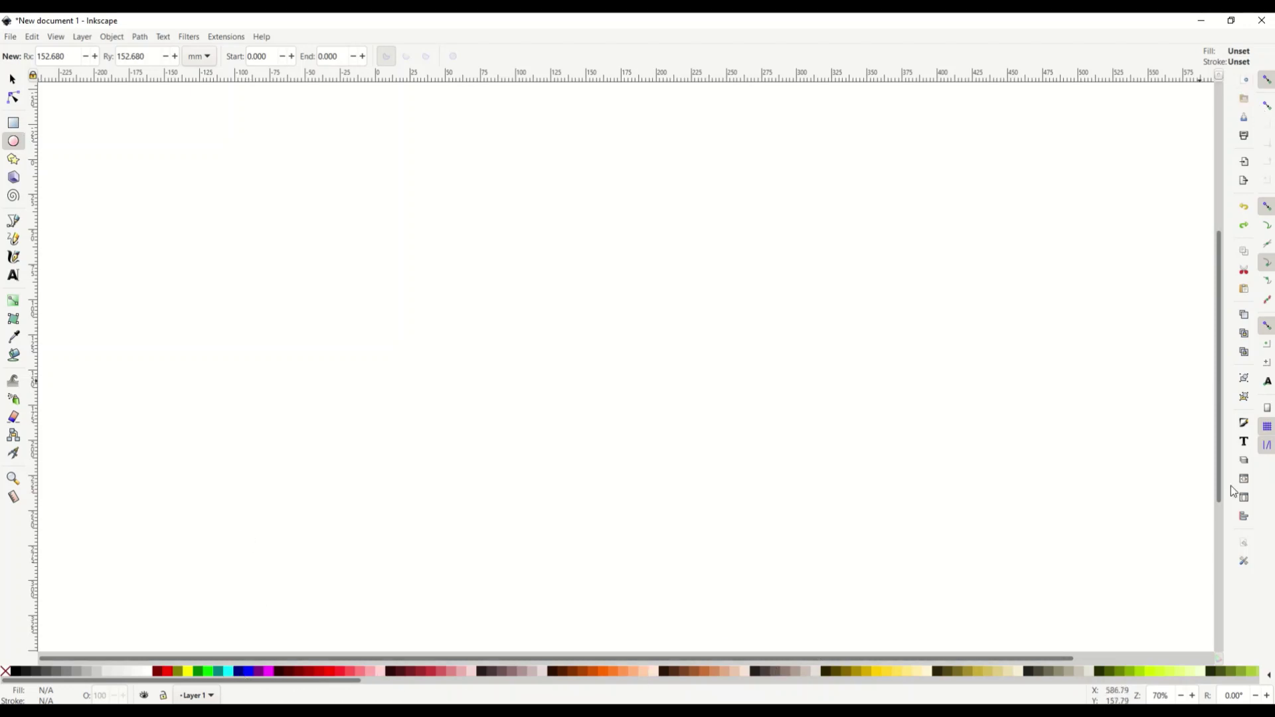
pyautogui.click(1238, 211)
pyautogui.click(31, 37)
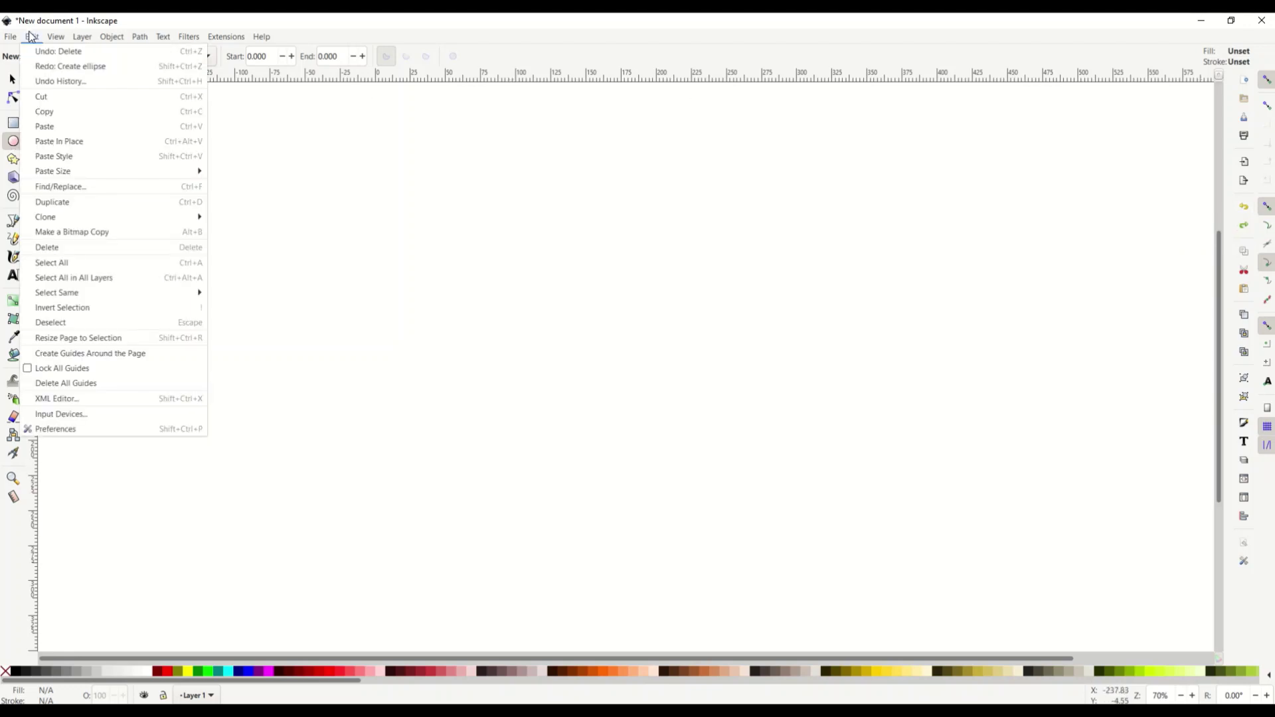
pyautogui.click(31, 37)
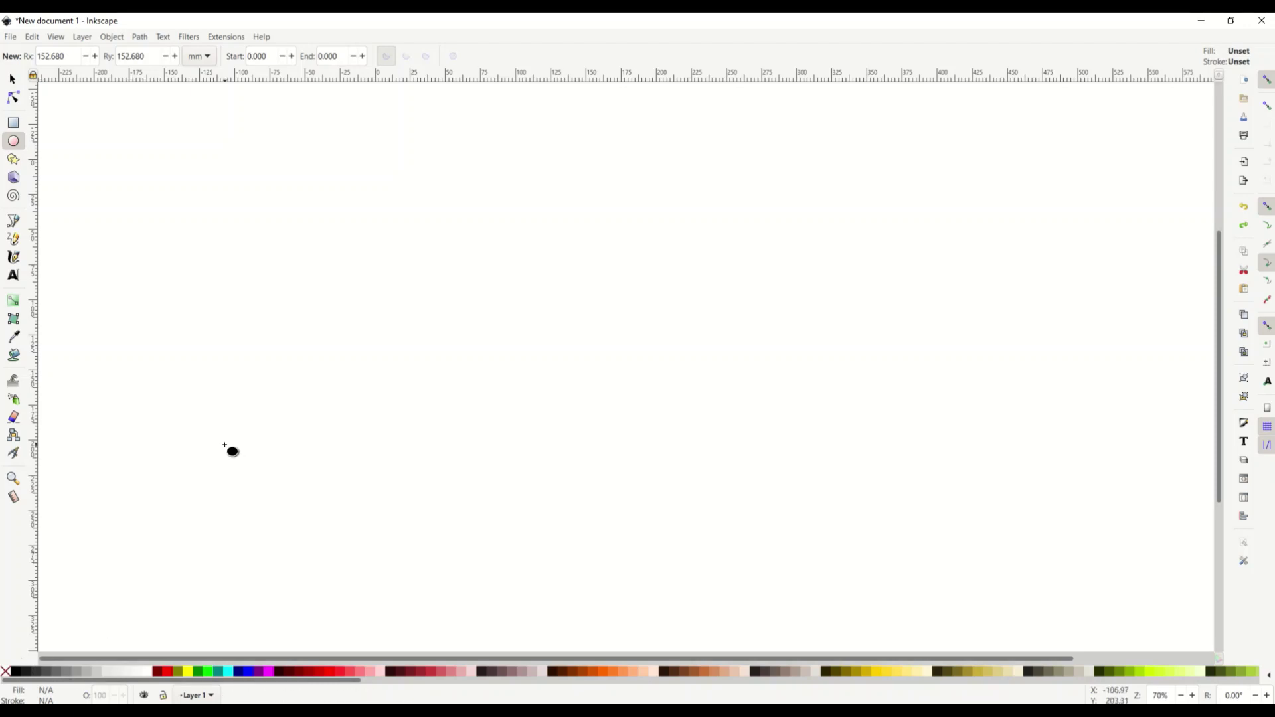
# Step: Replace an uneven ellipse with a perfect circle of radius 38.121 mm near the top-left
pyautogui.click(15, 143)
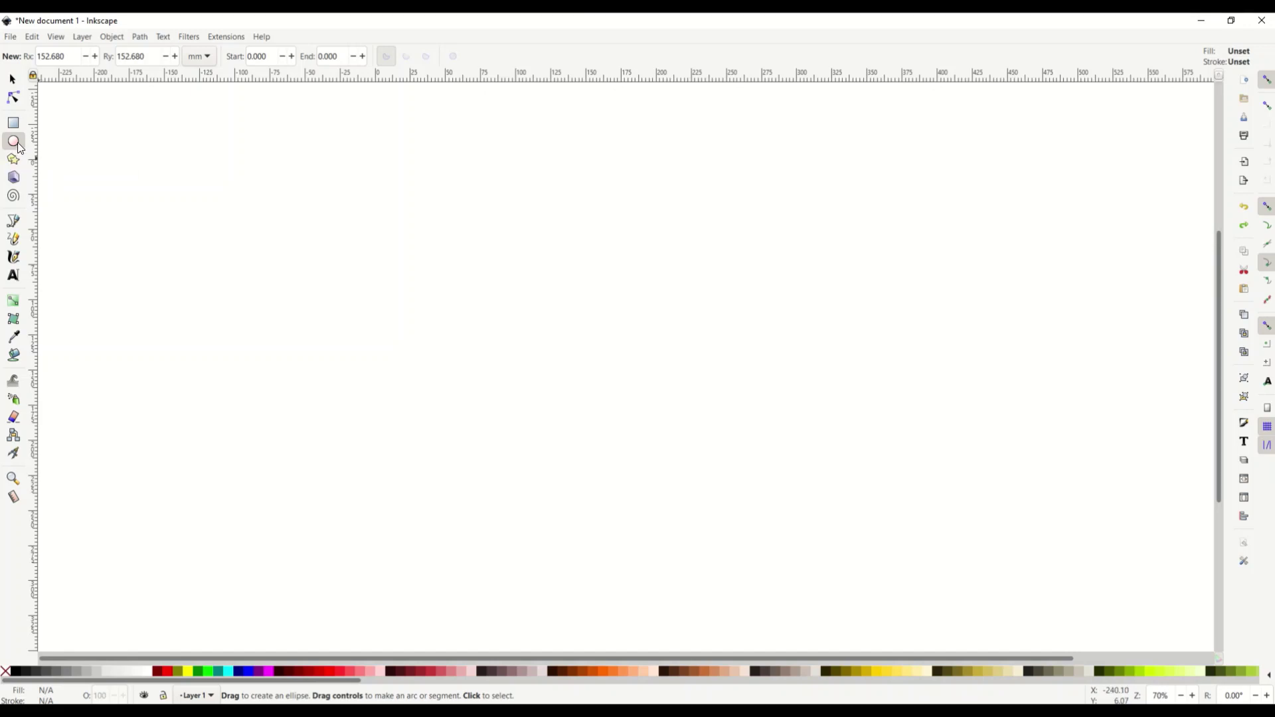
pyautogui.moveTo(234, 161); pyautogui.dragTo(354, 257)
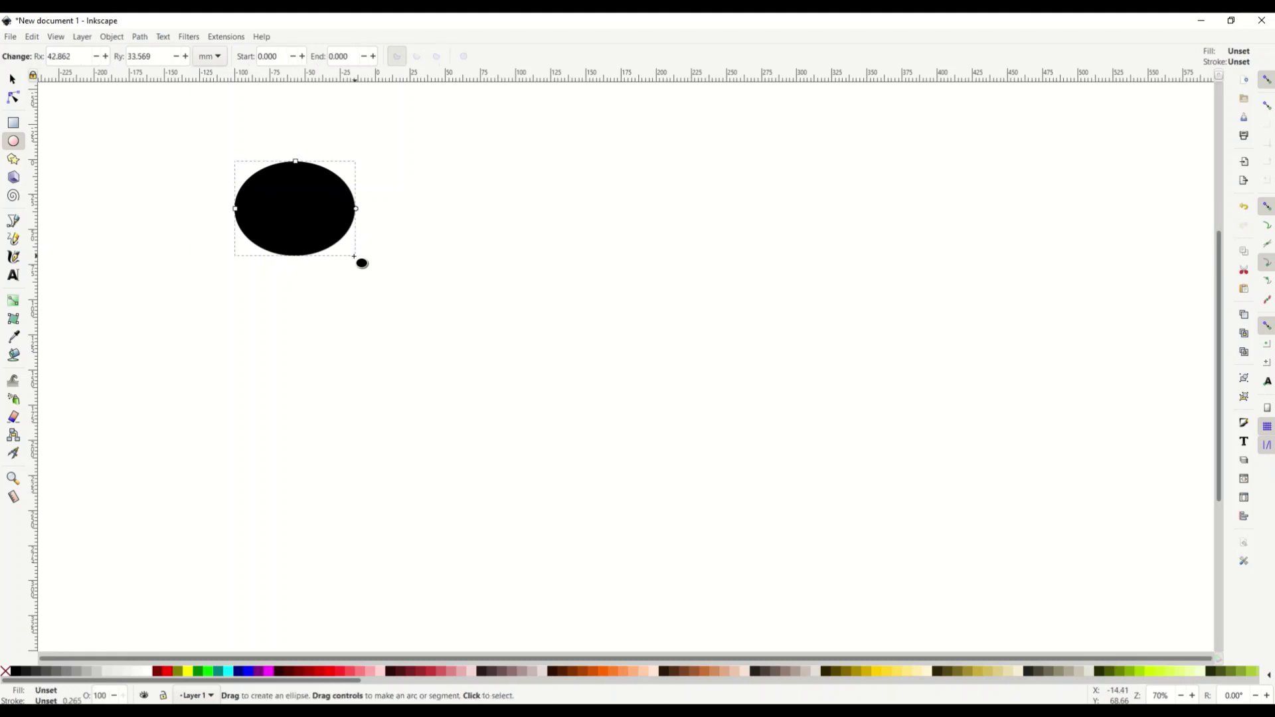
pyautogui.hotkey('ctrl', 'z')
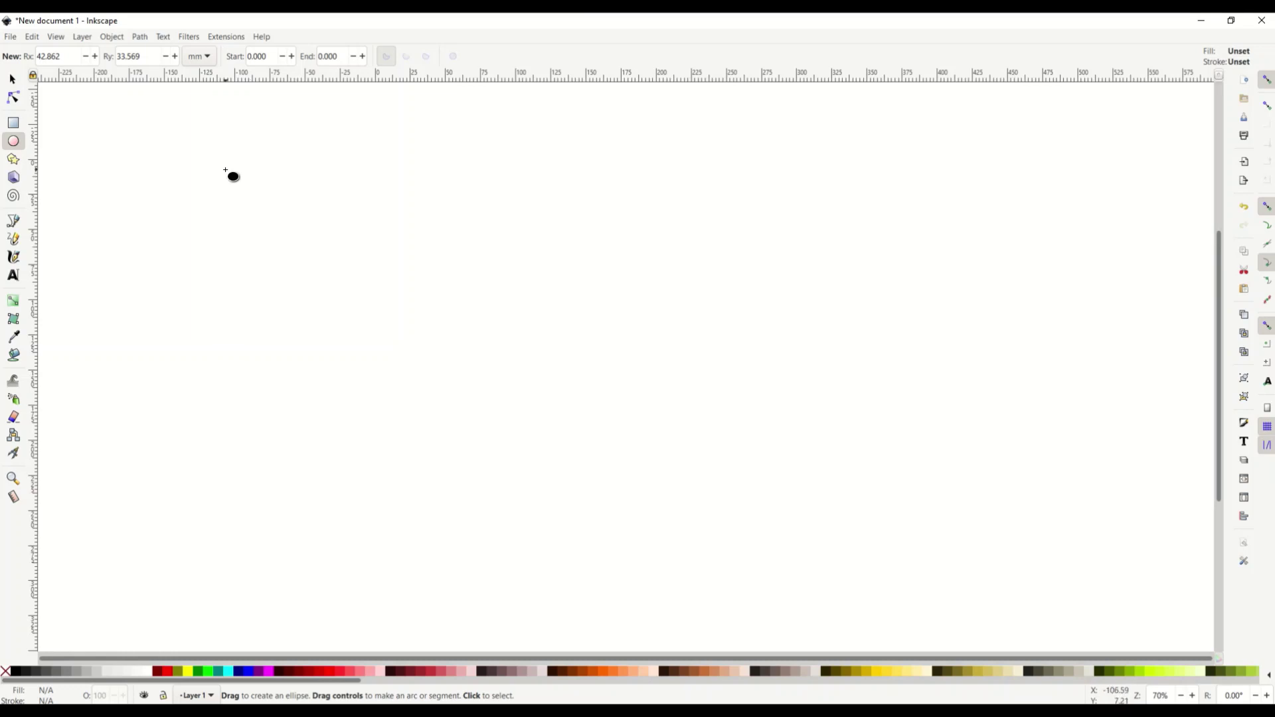
pyautogui.moveTo(225, 170); pyautogui.dragTo(334, 286)
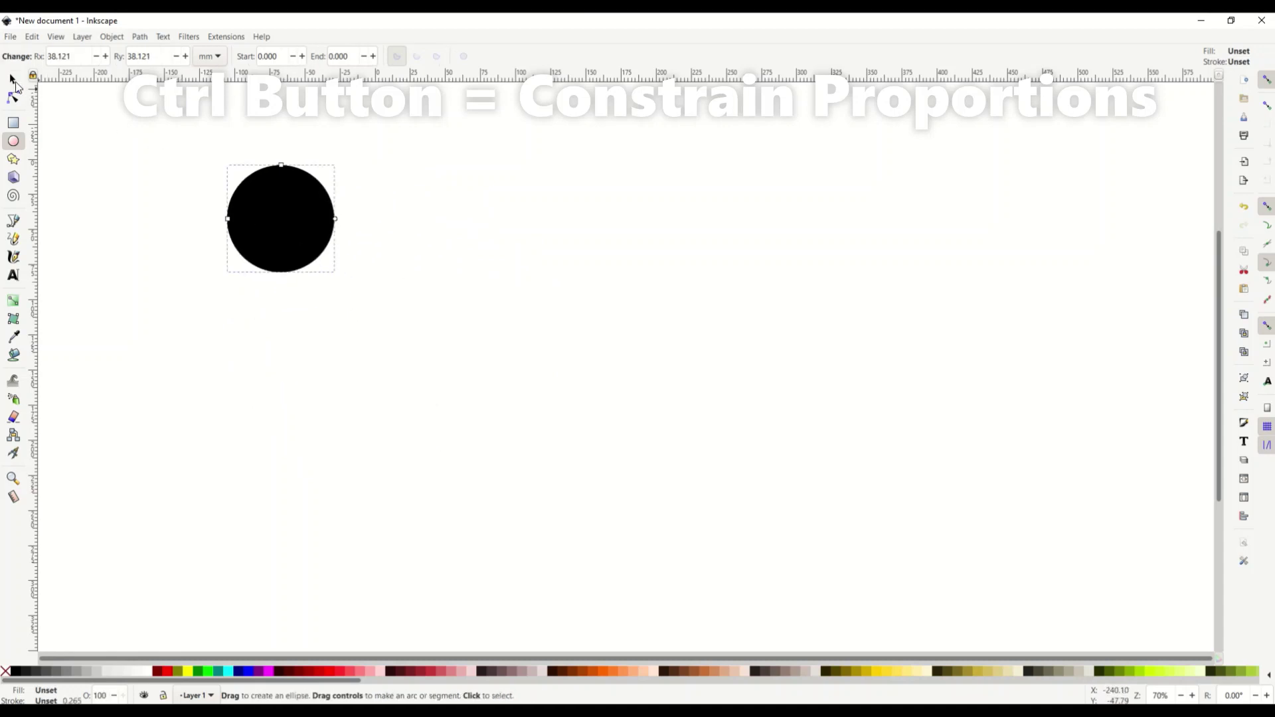
# Step: Drag the selected circle's rotation centre down below the circle, then deselect it
pyautogui.click(13, 79)
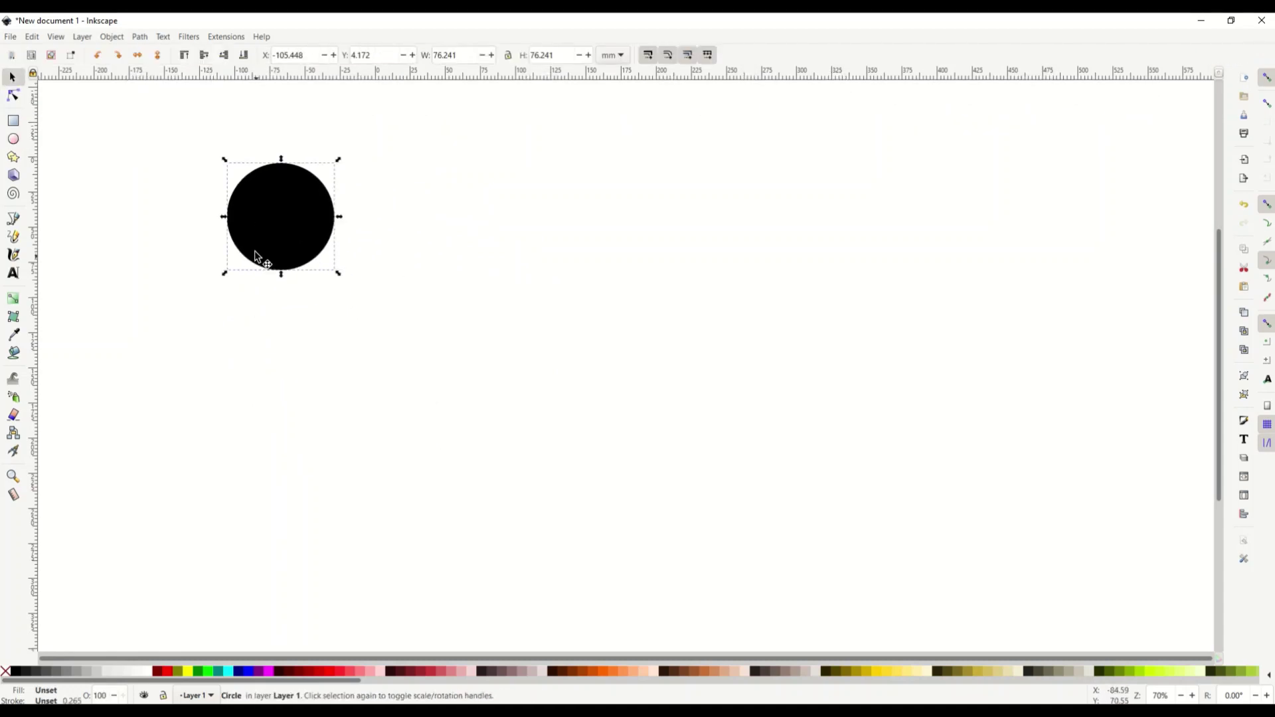
pyautogui.click(290, 260)
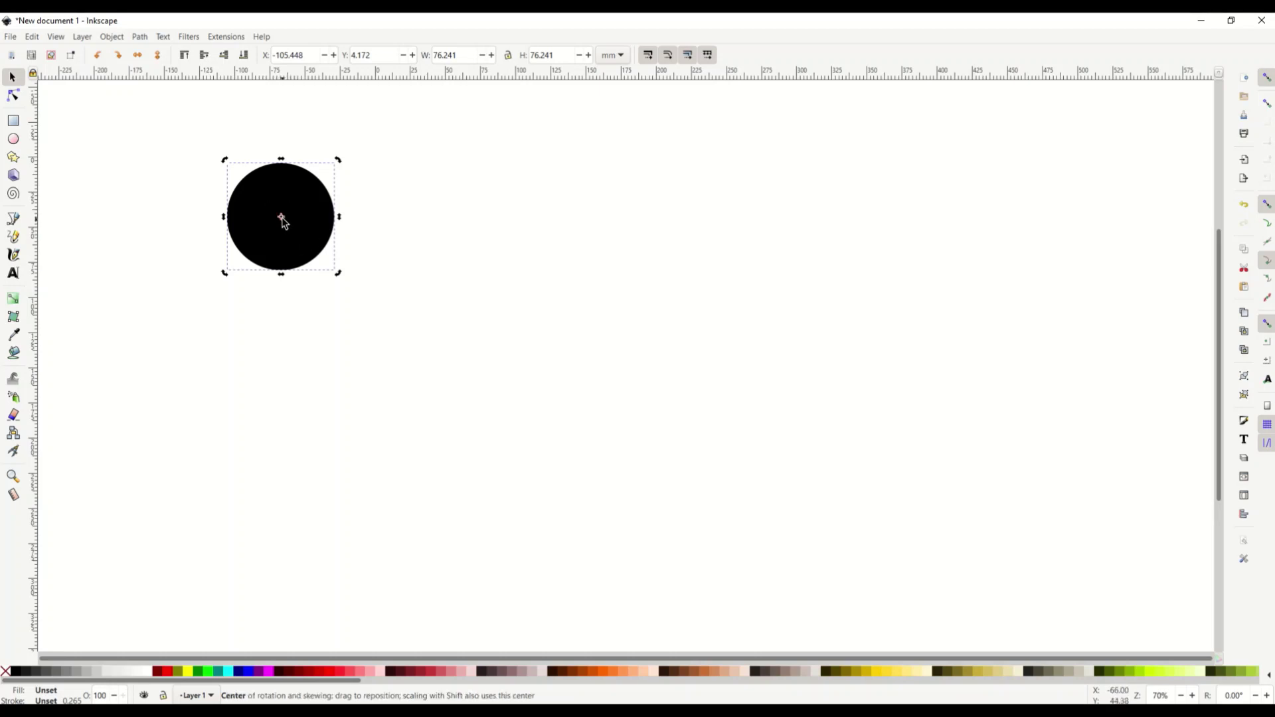
pyautogui.moveTo(284, 223); pyautogui.dragTo(280, 341)
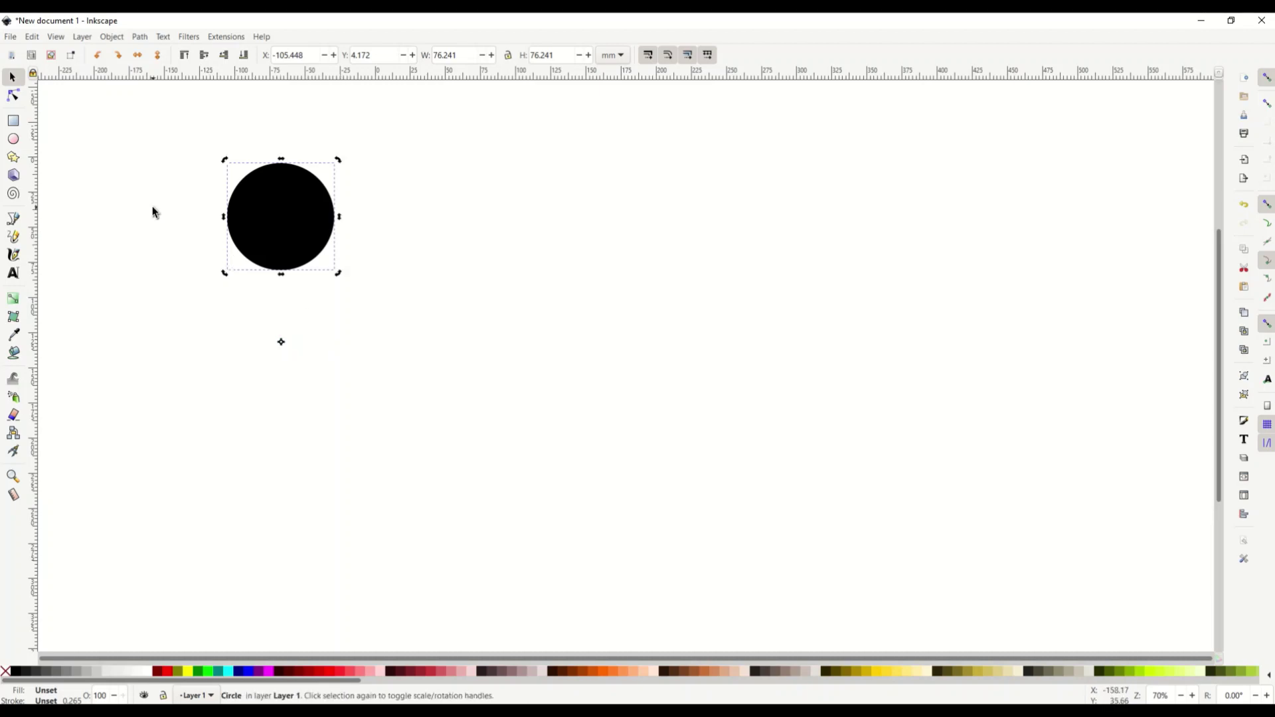
pyautogui.click(128, 208)
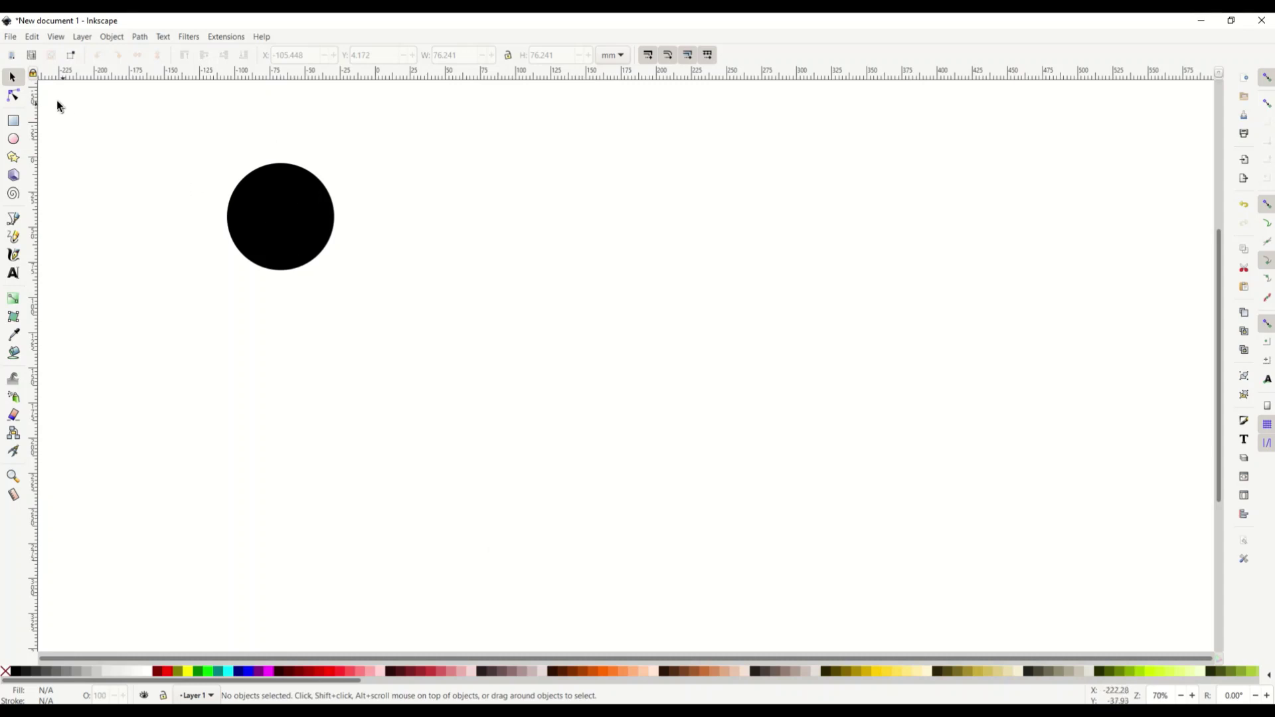
# Step: Reselect the circle, fine-tune its rotation centre just below it, and clear the selection
pyautogui.click(265, 240)
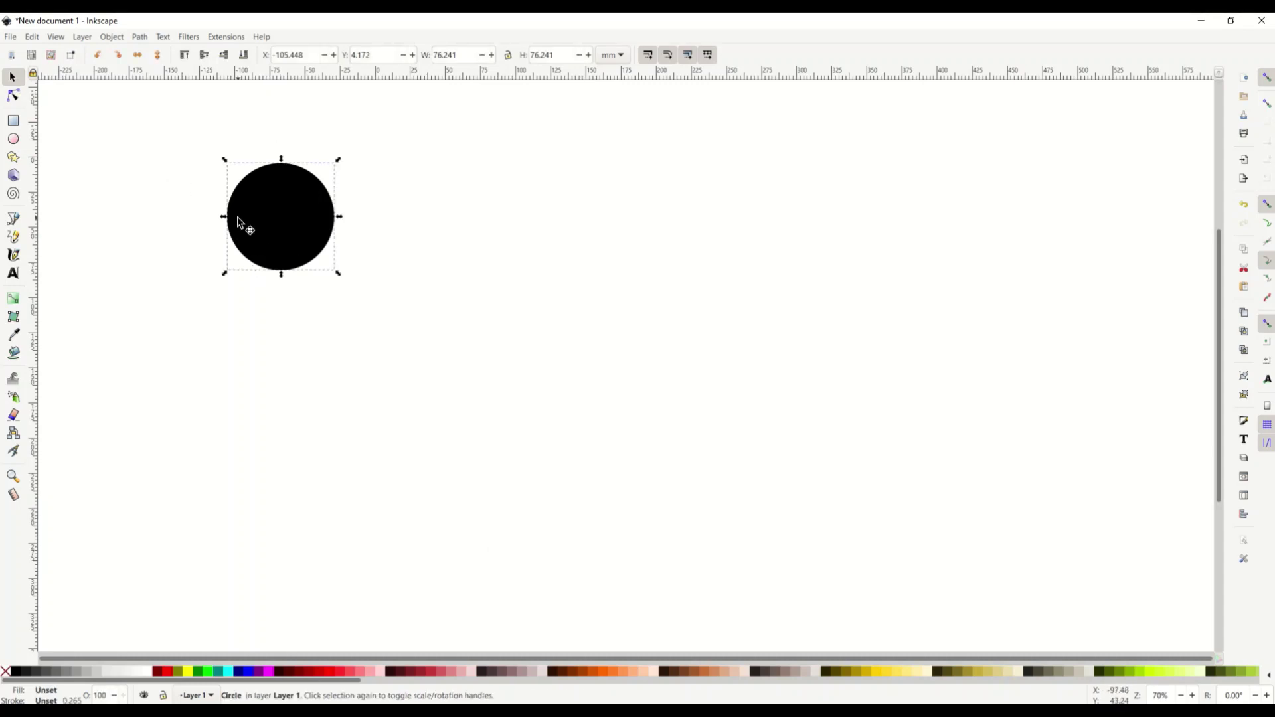
pyautogui.click(285, 256)
pyautogui.moveTo(282, 345)
pyautogui.mouseDown()
pyautogui.moveTo(283, 370)
pyautogui.moveTo(280, 337)
pyautogui.mouseUp()
pyautogui.click(279, 342)
pyautogui.hotkey('ctrl', 'a')
pyautogui.click(321, 353)
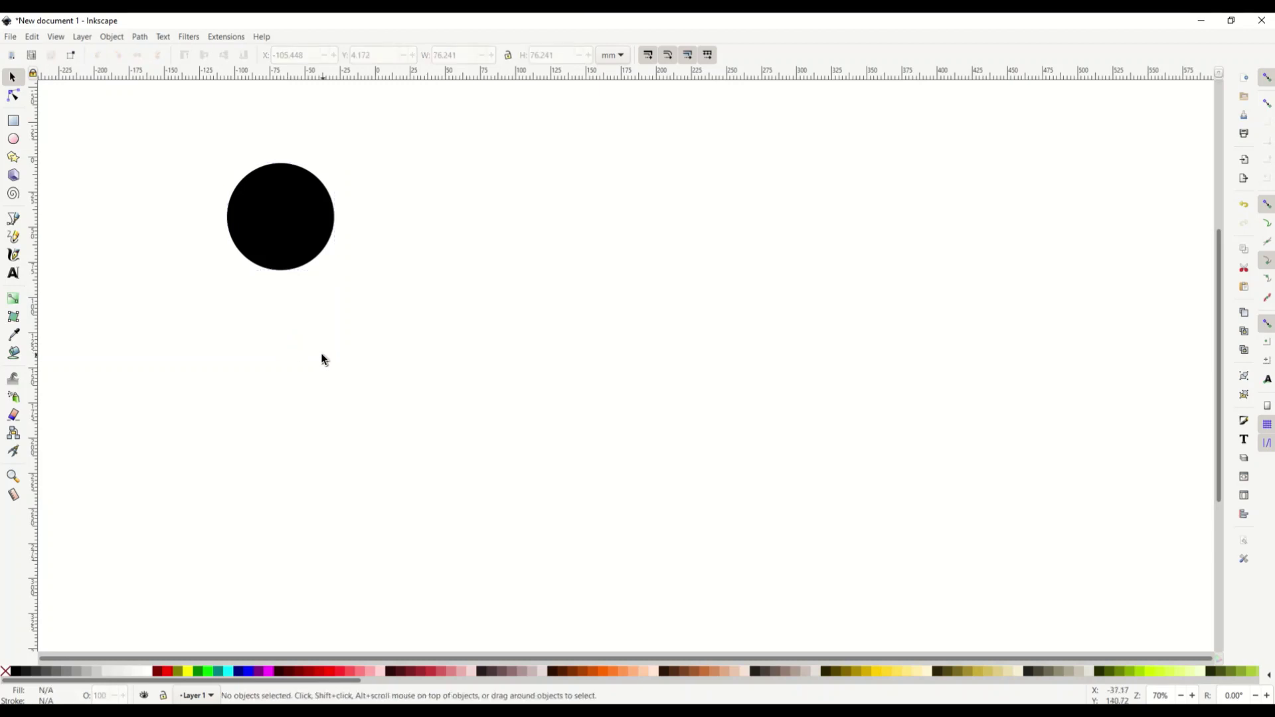
# Step: Try several palette swatches on the circle, settling on dark maroon #501616
pyautogui.click(262, 258)
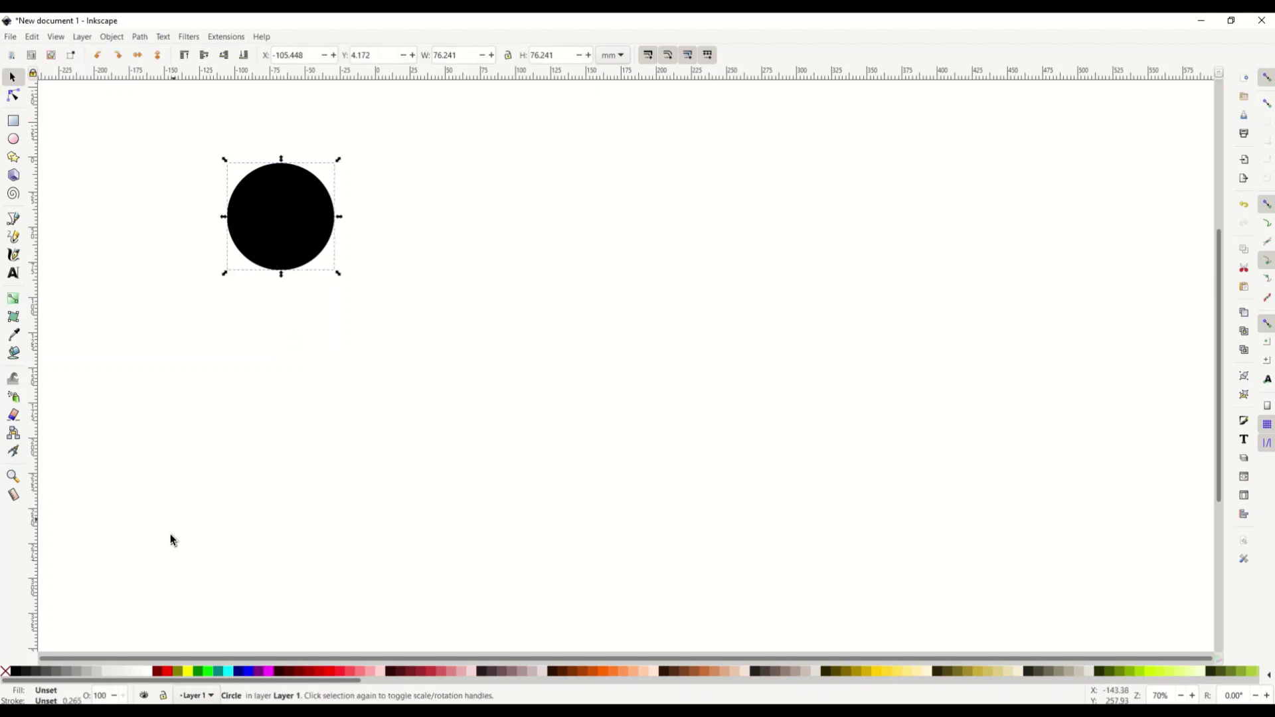
pyautogui.click(167, 672)
pyautogui.click(181, 671)
pyautogui.click(292, 671)
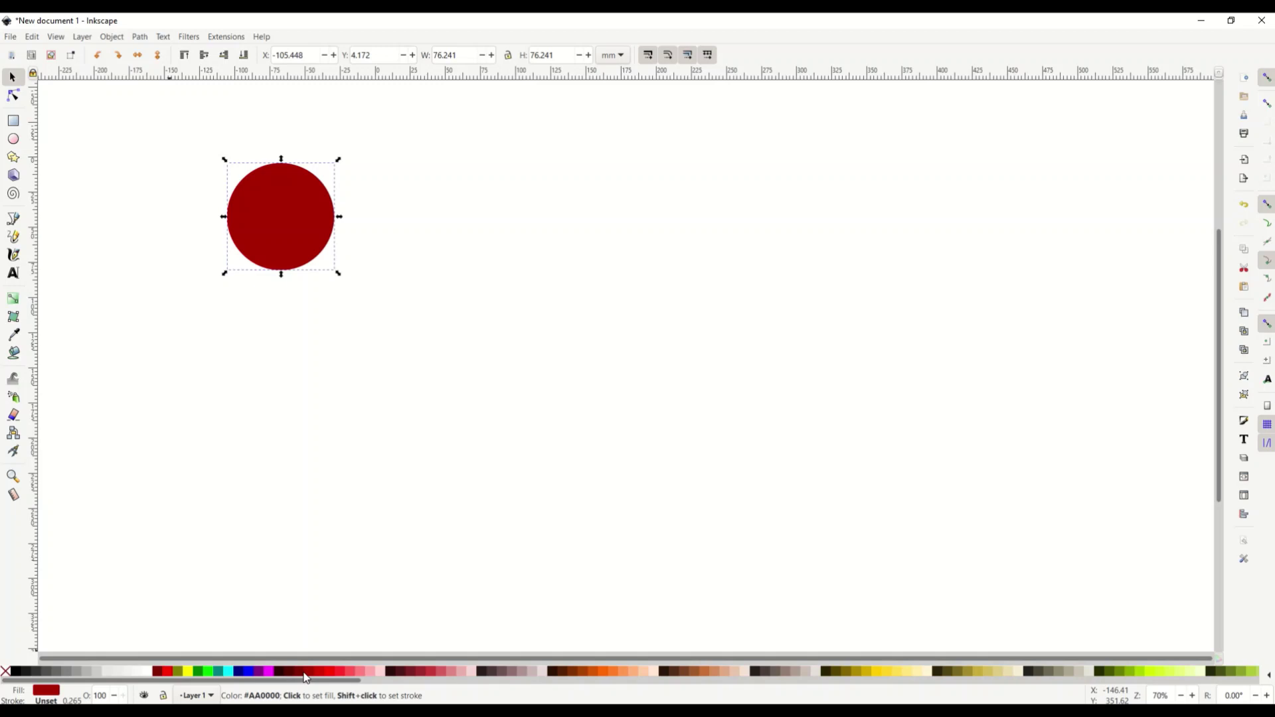
pyautogui.click(334, 671)
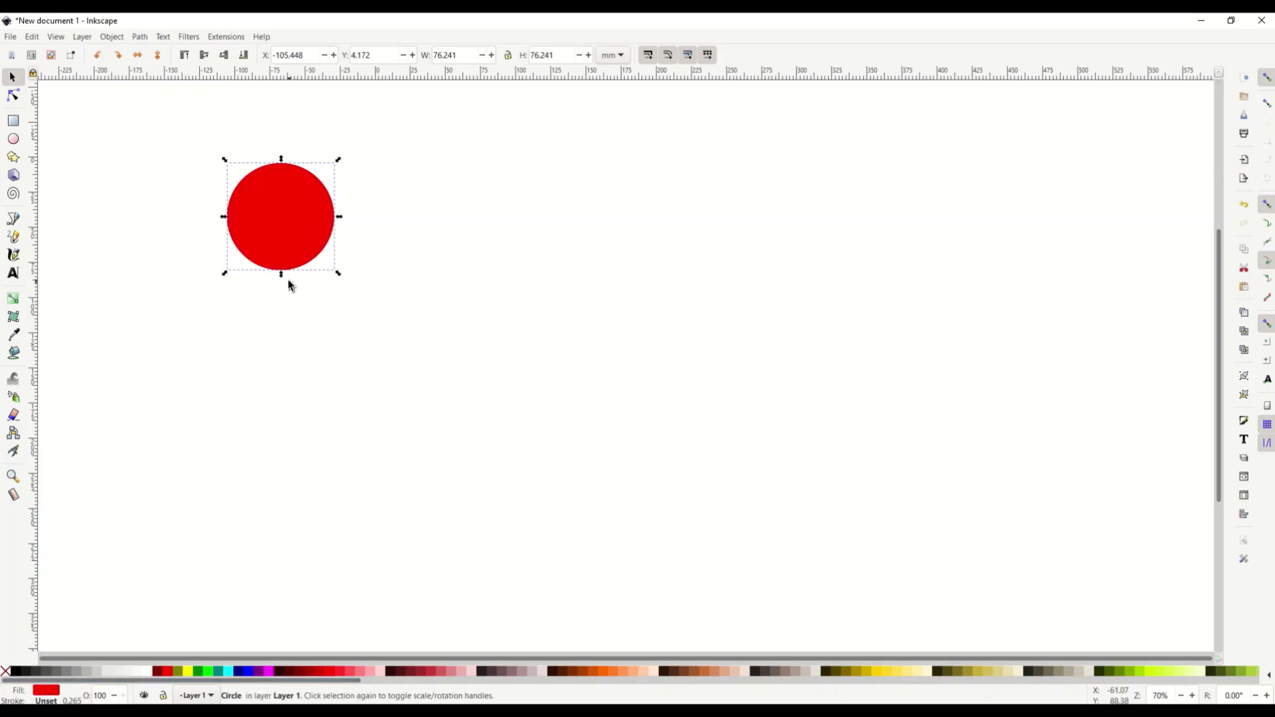
pyautogui.click(405, 672)
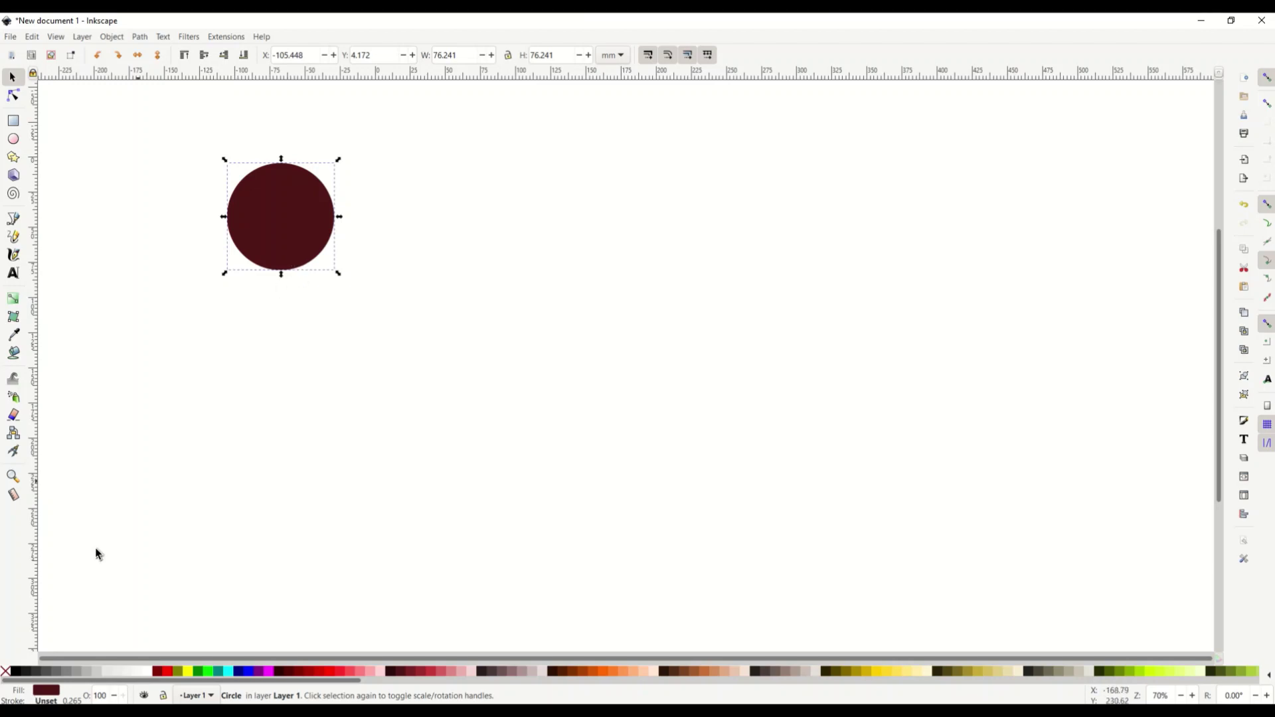
# Step: Unset the circle's fill so it shows black, check its stroke paint, and close Fill and Stroke
pyautogui.click(44, 692)
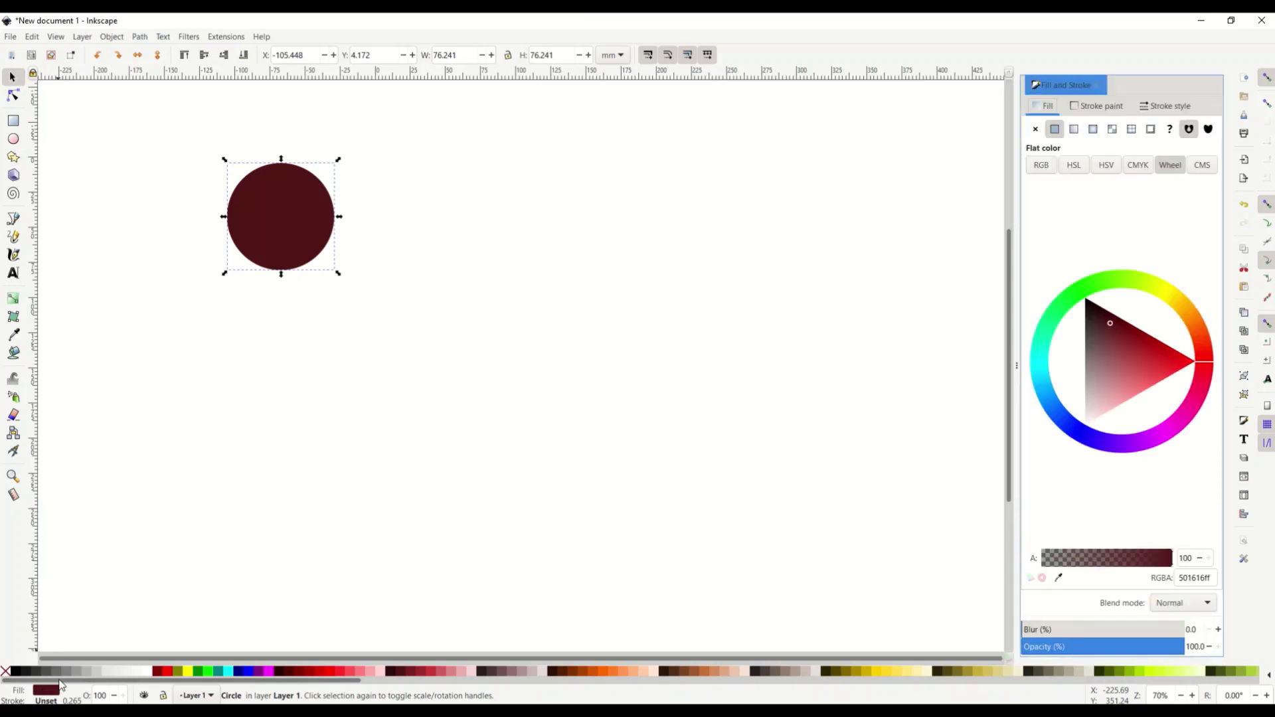
pyautogui.click(1171, 138)
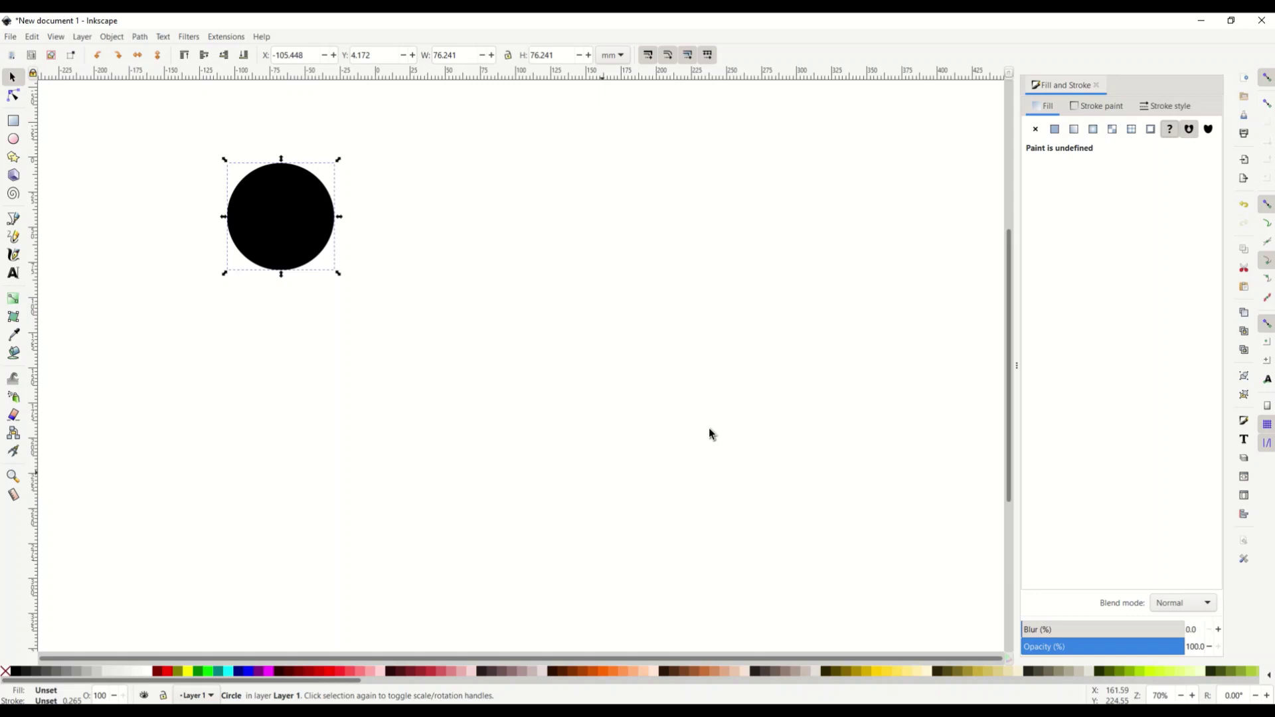
pyautogui.click(1096, 106)
pyautogui.click(1097, 85)
pyautogui.click(269, 244)
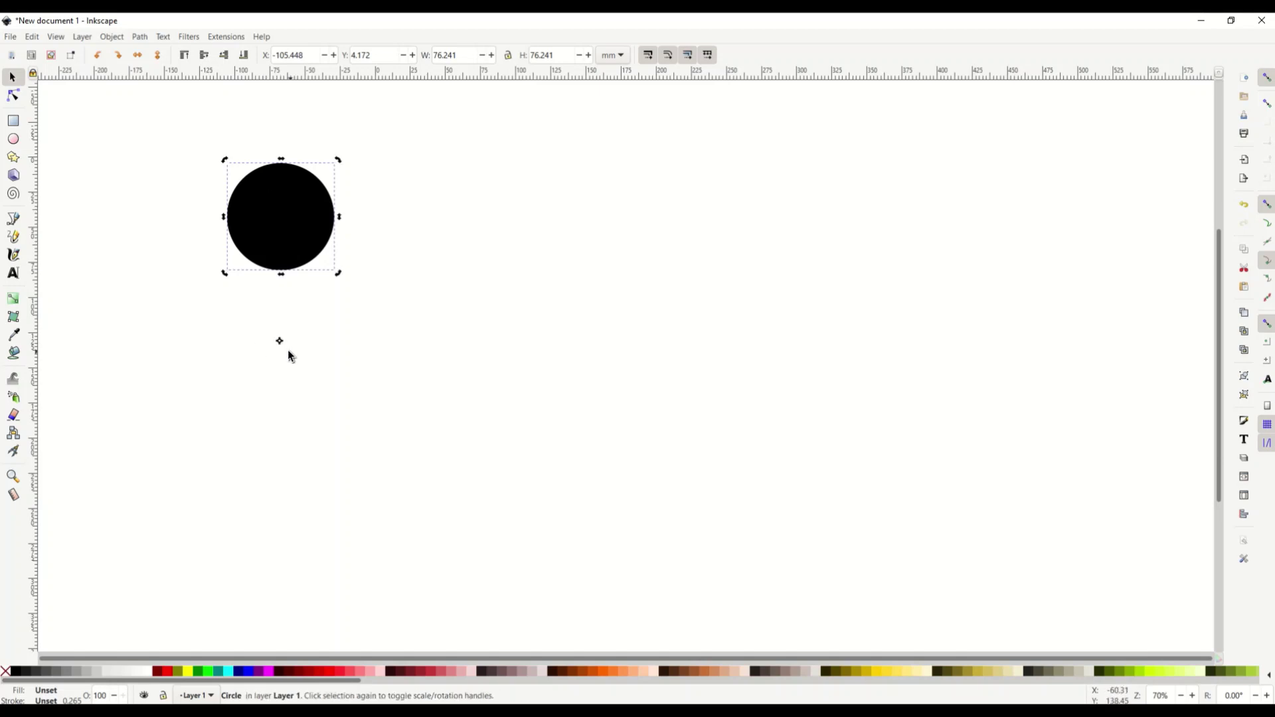
# Step: Open Edit > Clone > Create Tiled Clones for the selected circle
pyautogui.click(31, 37)
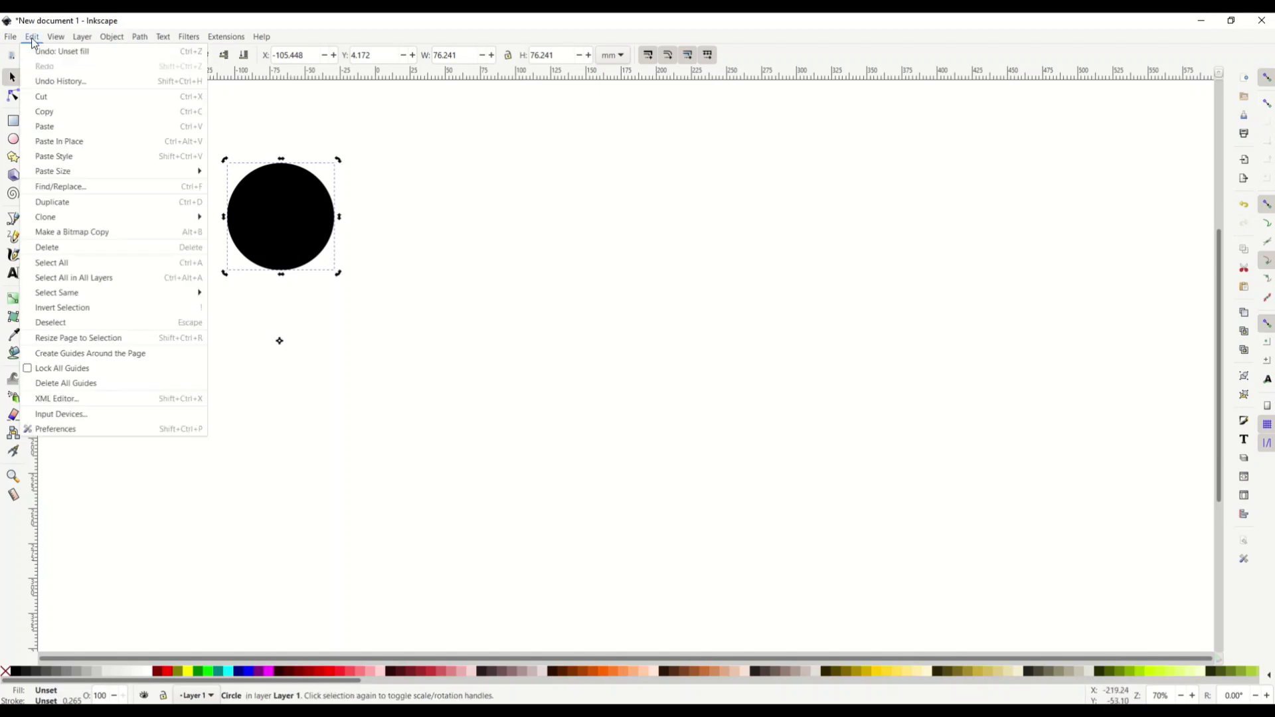
pyautogui.moveTo(61, 218)
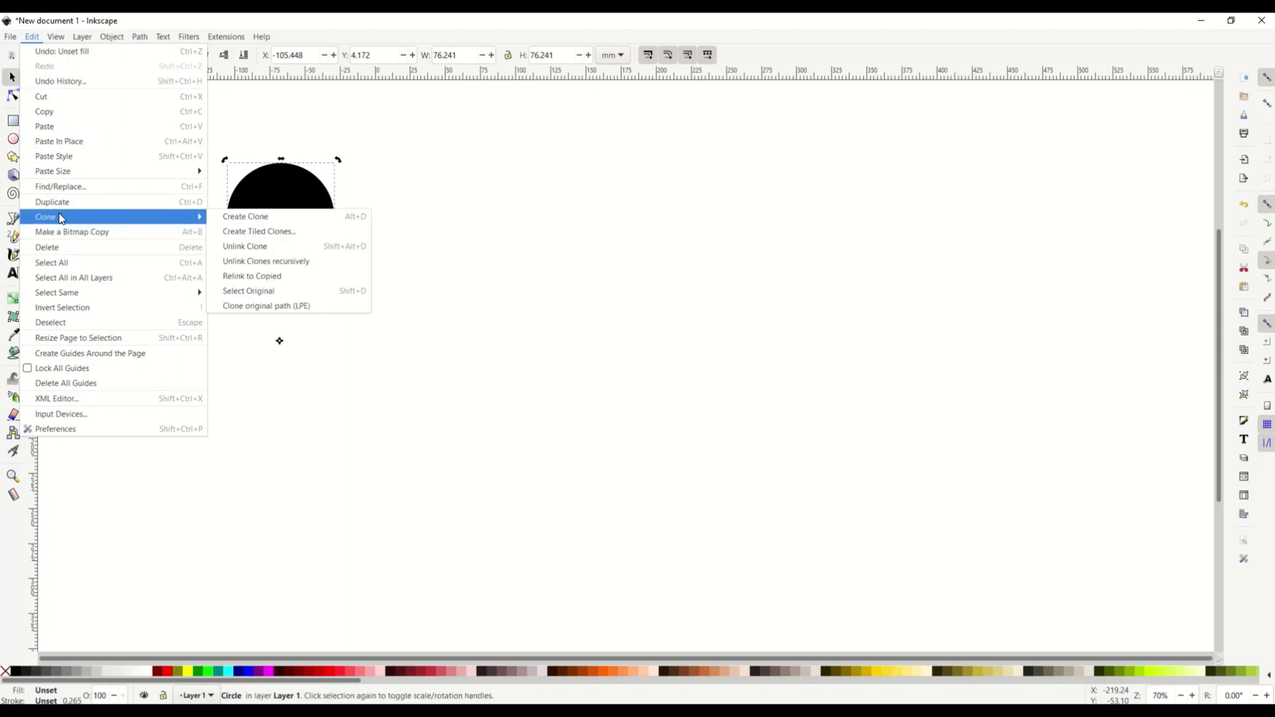
pyautogui.click(257, 234)
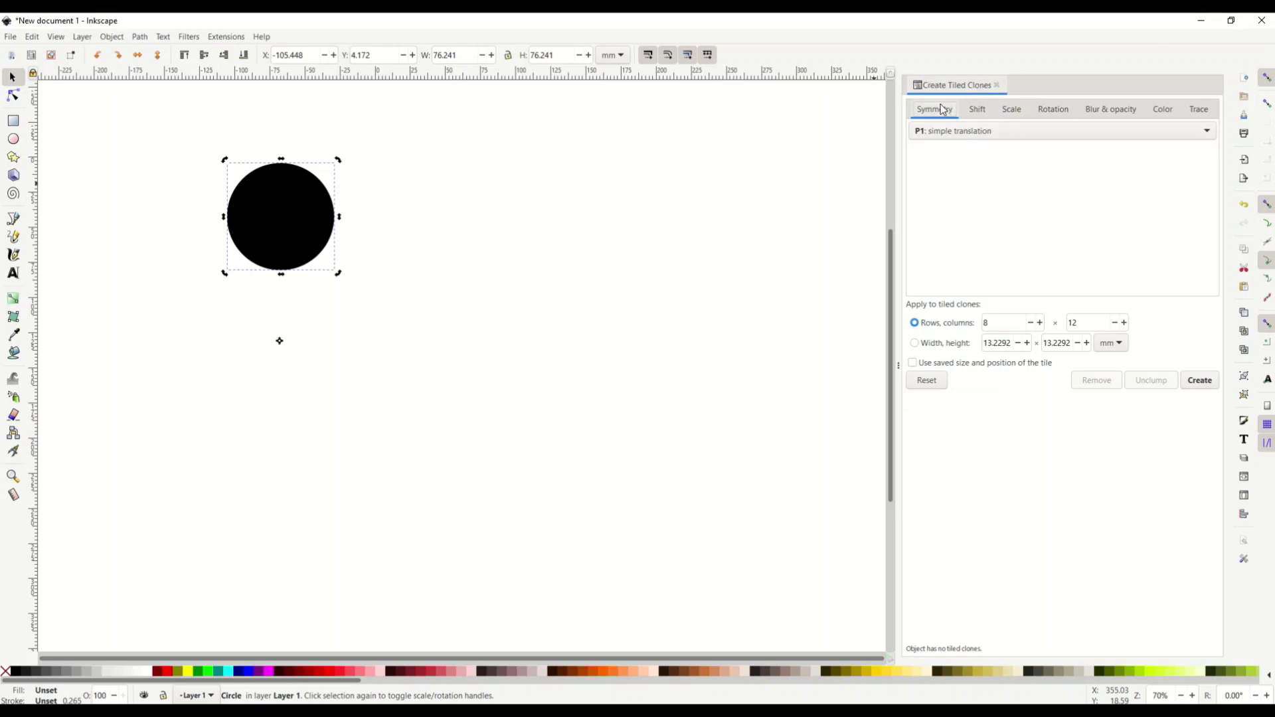
# Step: Set shift X per column and Y per row to -100%, and scale X and Y per row to -12.5%
pyautogui.click(977, 109)
pyautogui.click(1011, 109)
pyautogui.click(934, 109)
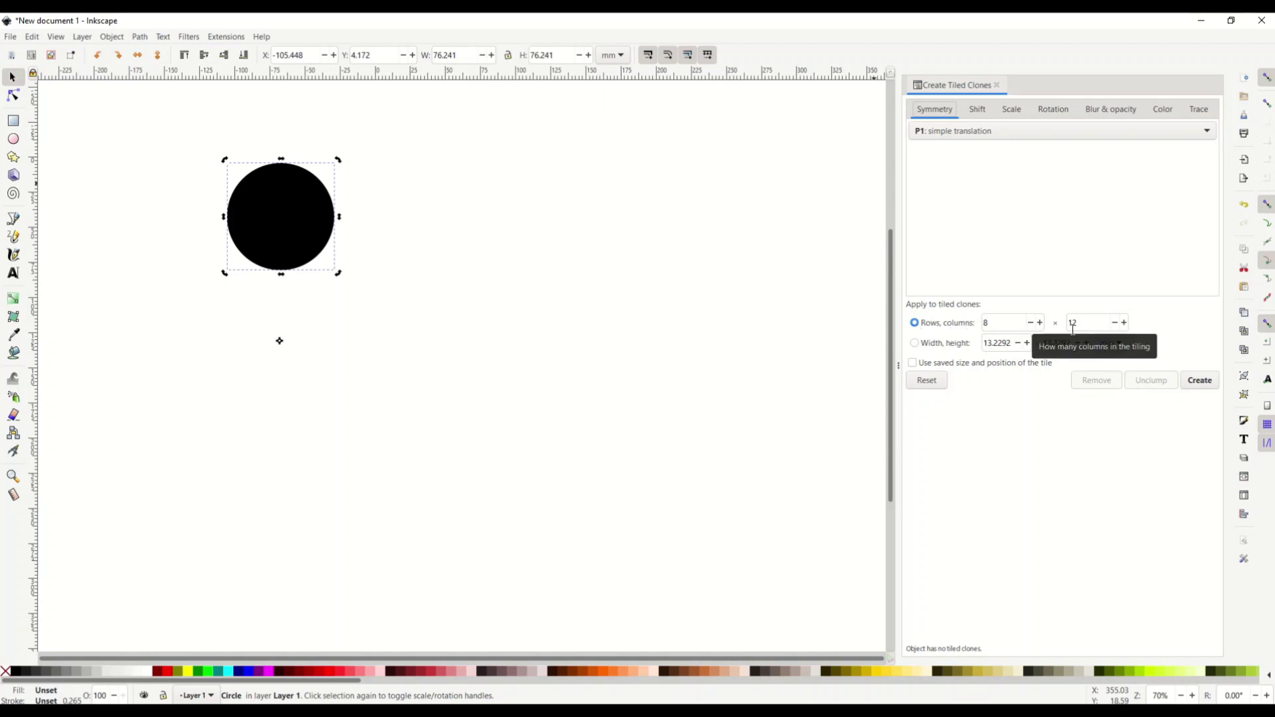
pyautogui.click(975, 111)
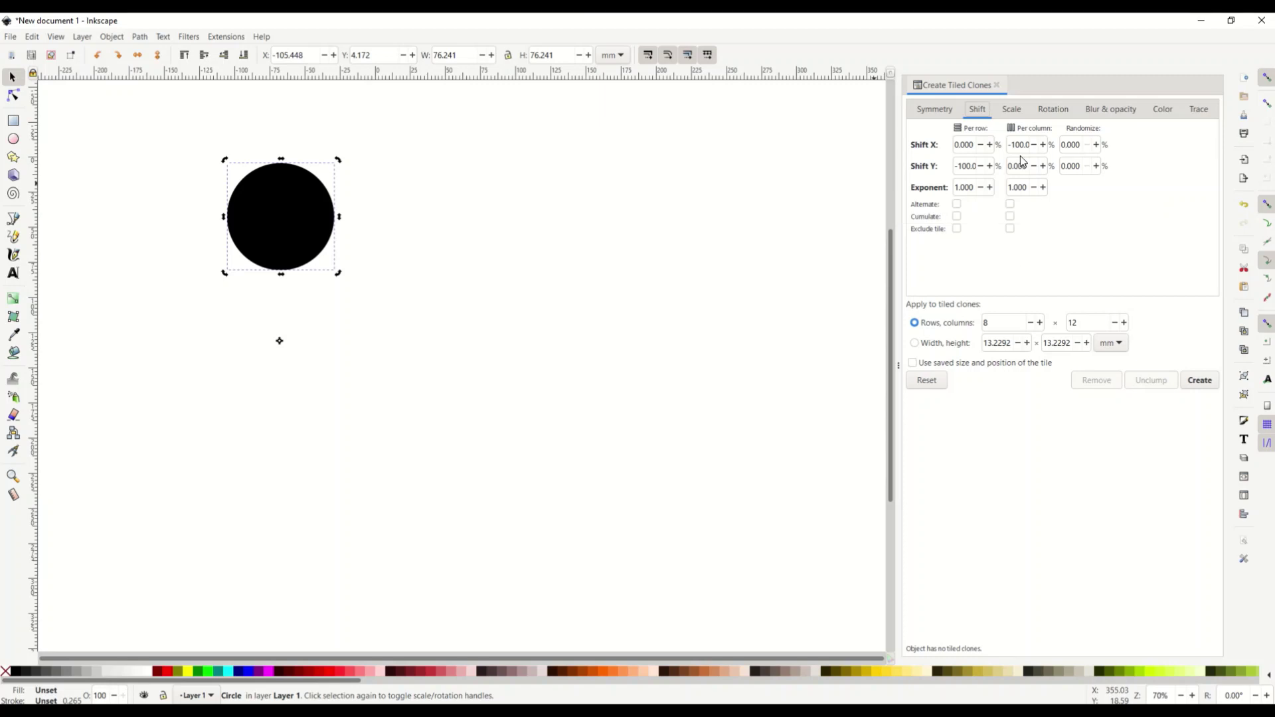
pyautogui.click(1015, 111)
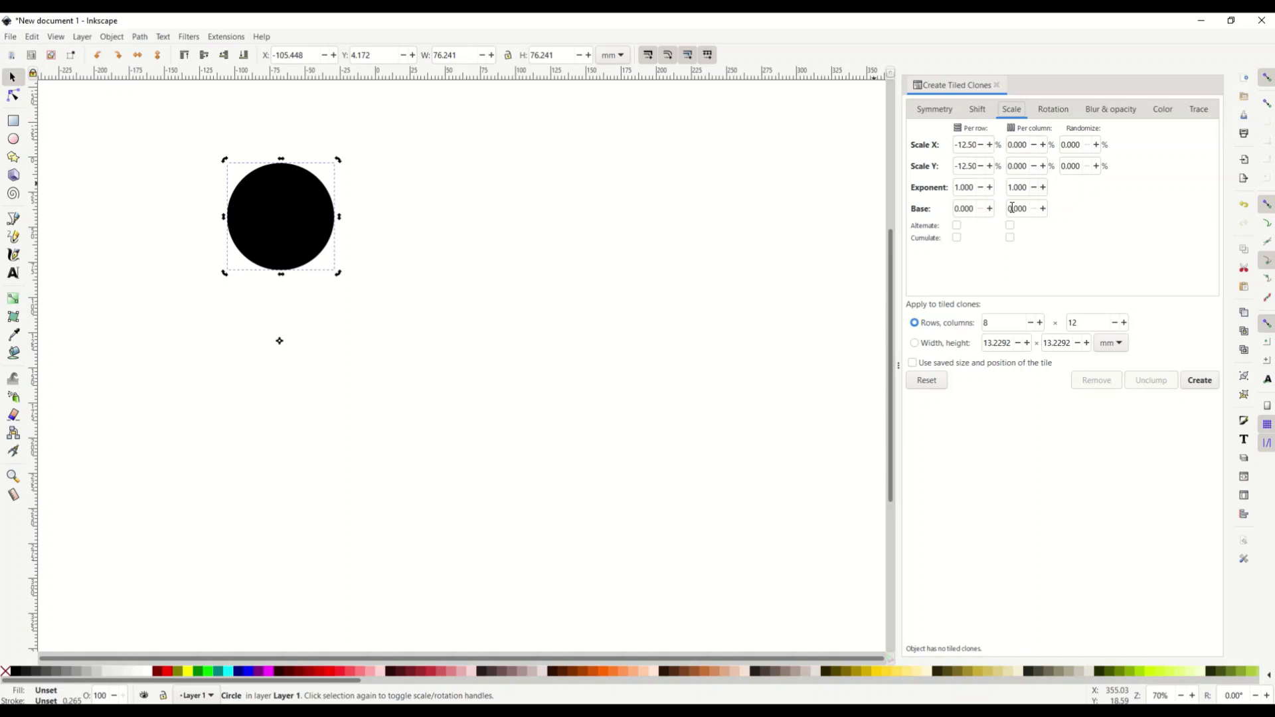
# Step: Set rotation 30° per column, initial colour red, hue 8.3% per column, lightness 12.5% per row
pyautogui.click(1050, 110)
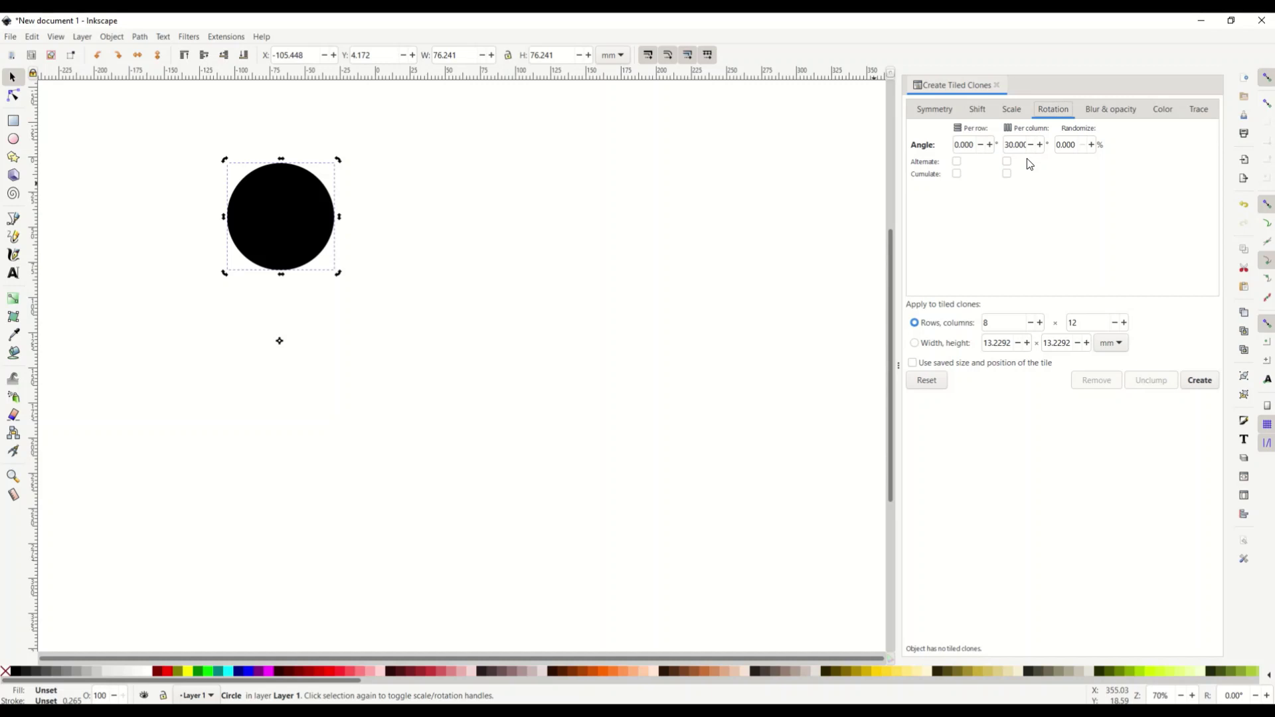
pyautogui.click(1101, 115)
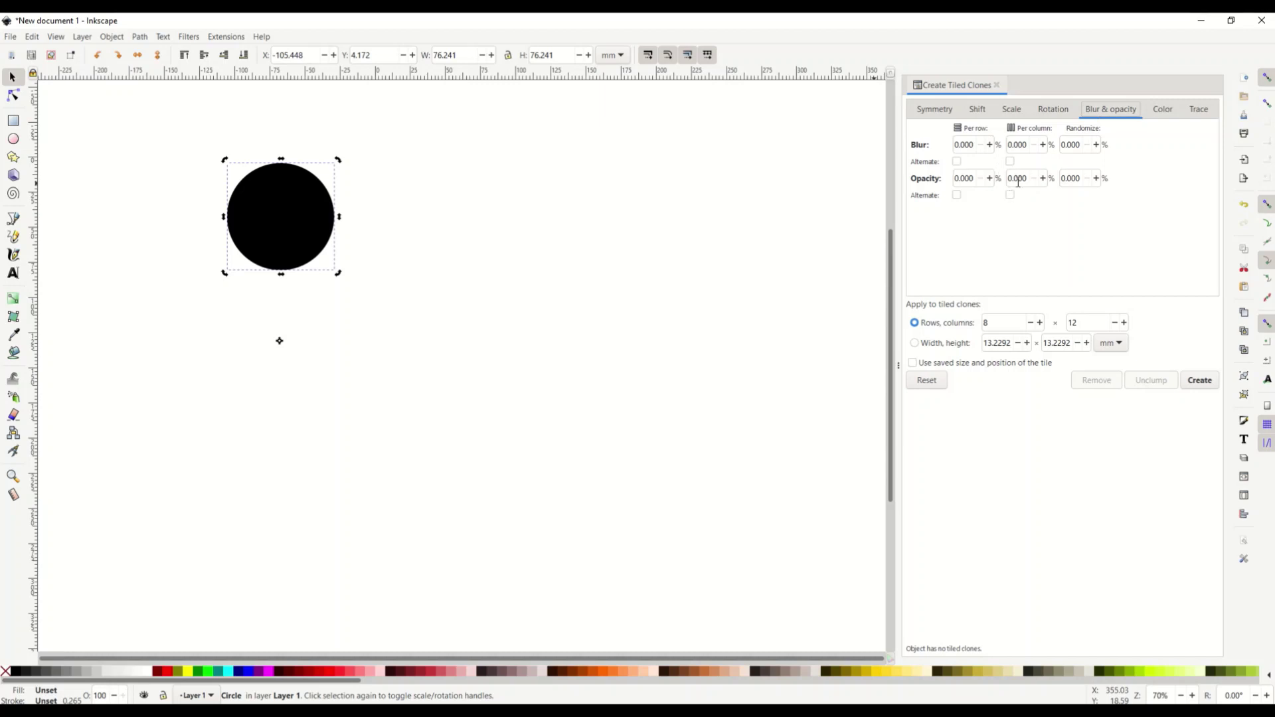
pyautogui.click(1162, 109)
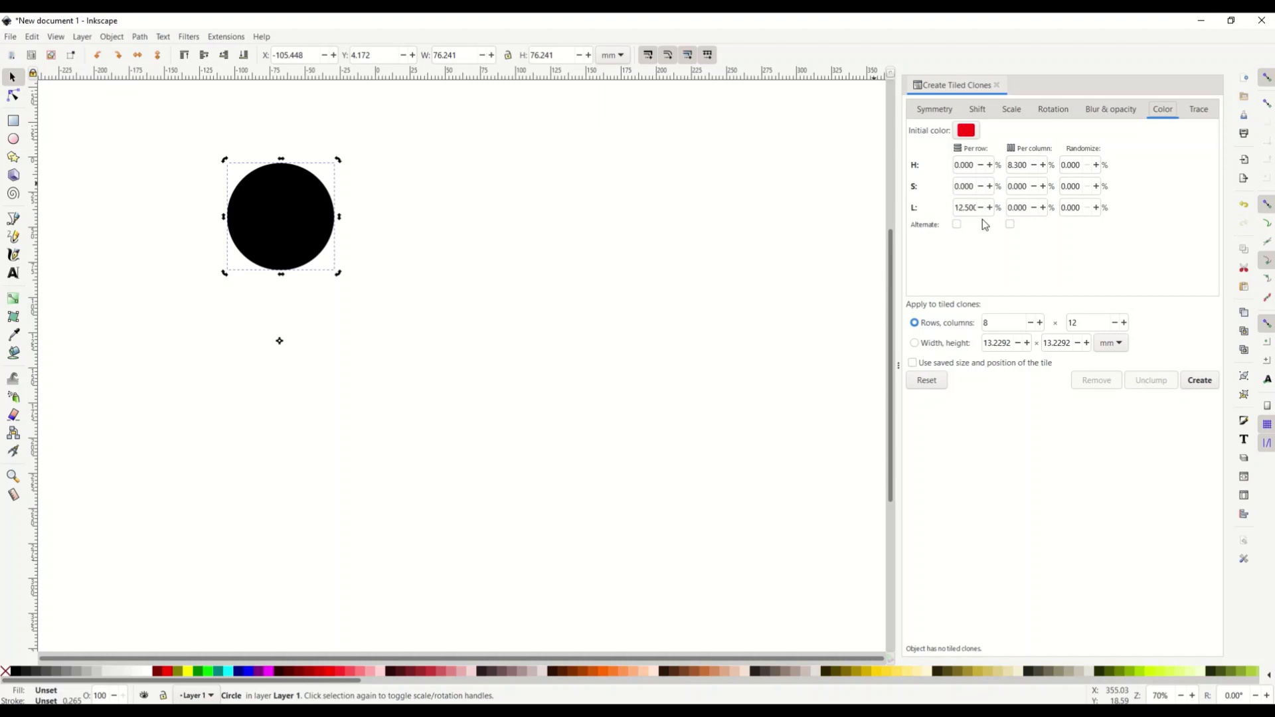
pyautogui.click(1195, 111)
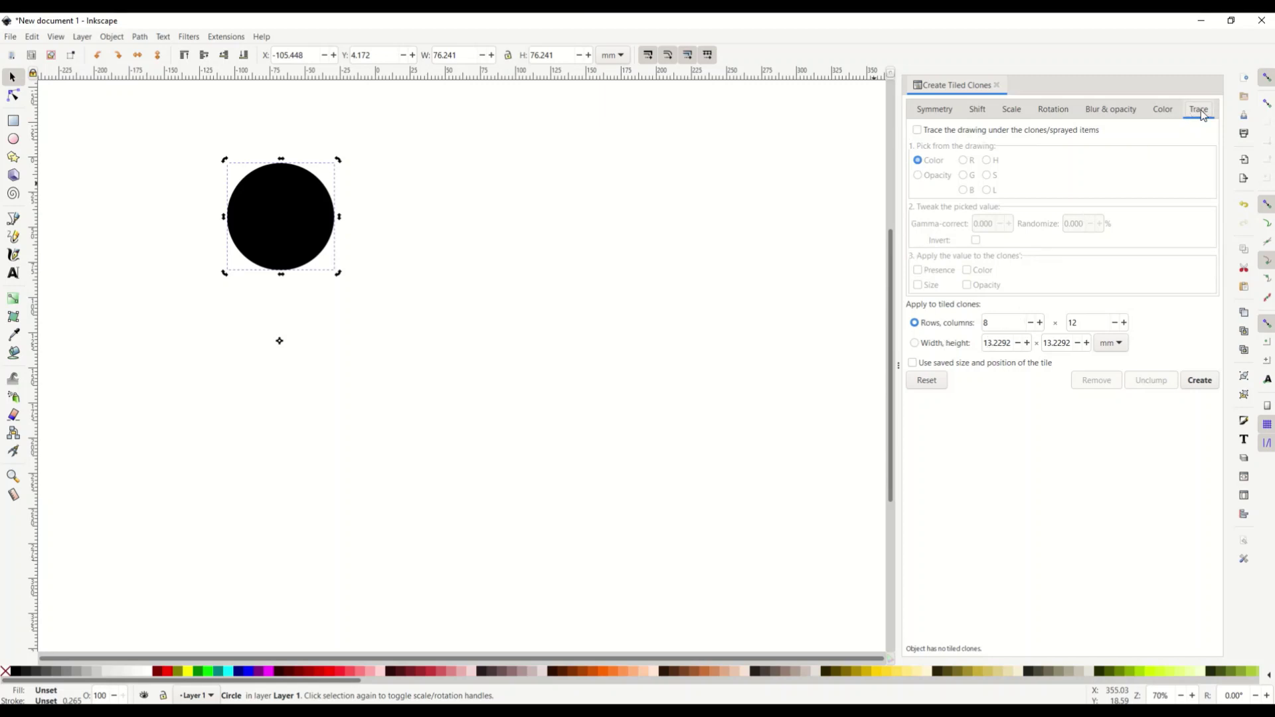
pyautogui.click(1199, 381)
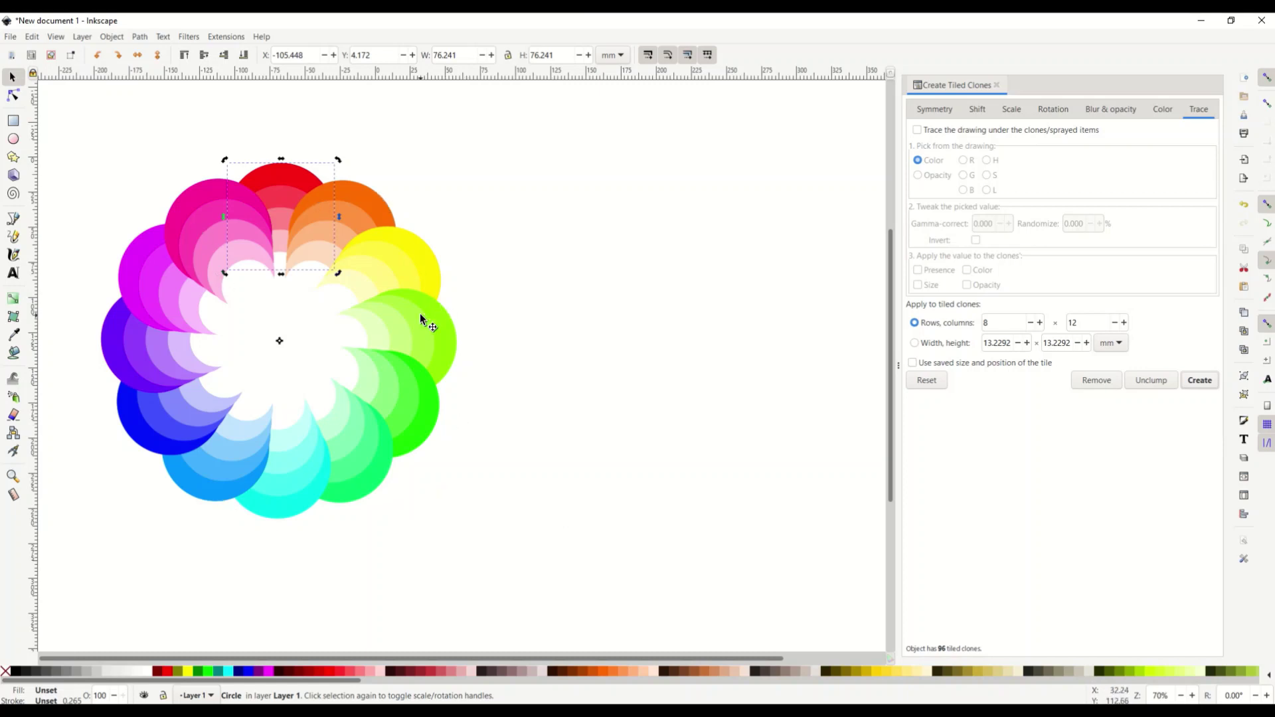
pyautogui.hotkey('ctrl', 'z')
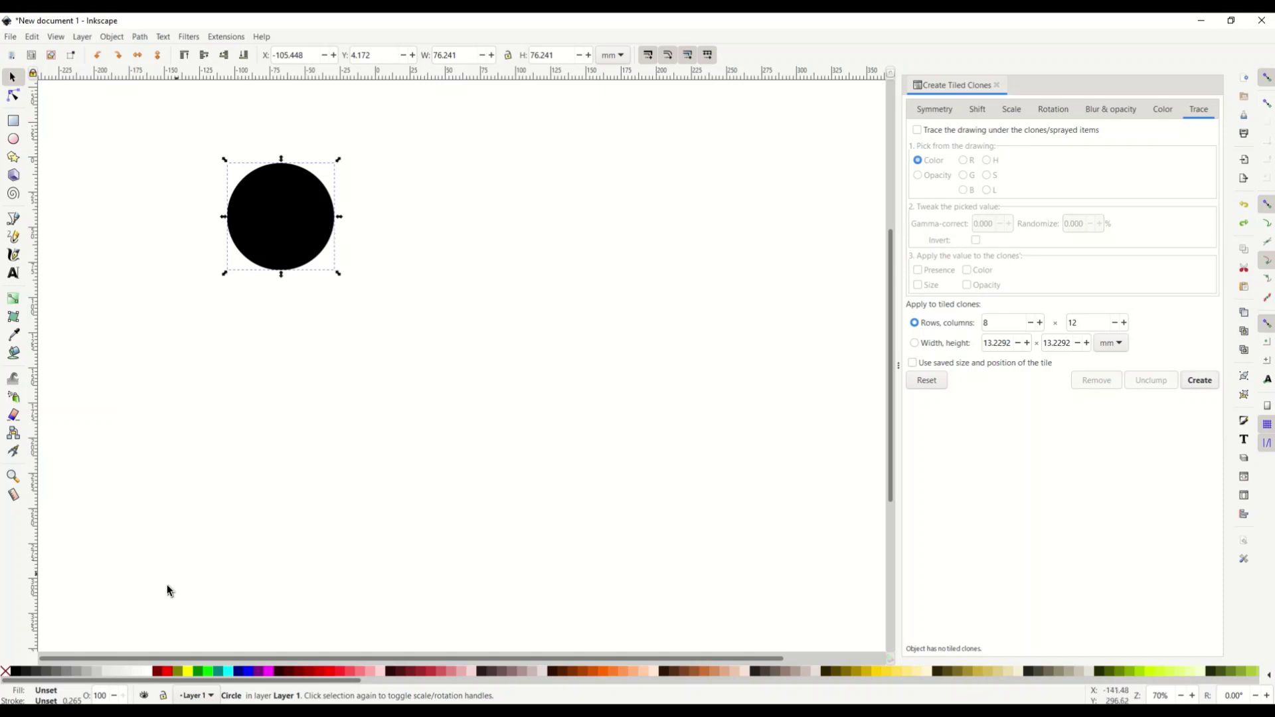
# Step: Preview clones with maroon then bright red fills, undoing each, leaving a red circle alone
pyautogui.click(160, 674)
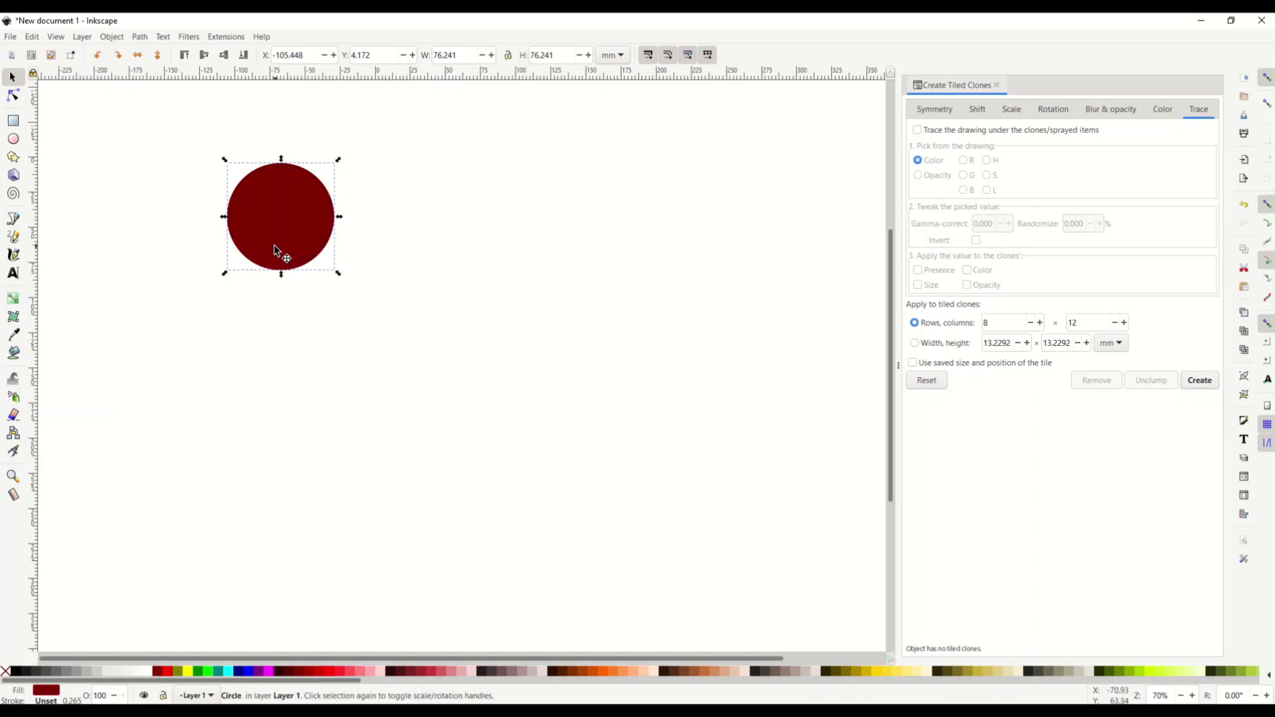
pyautogui.click(1189, 382)
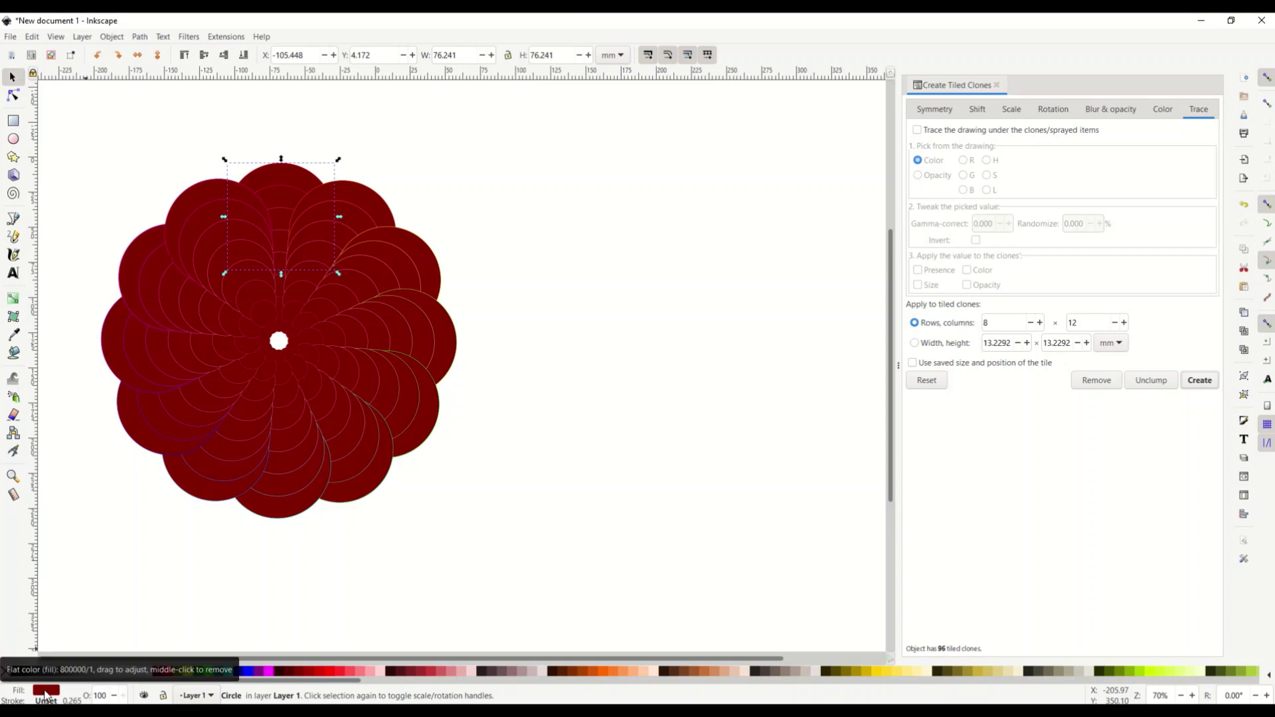
pyautogui.hotkey('ctrl', 'z')
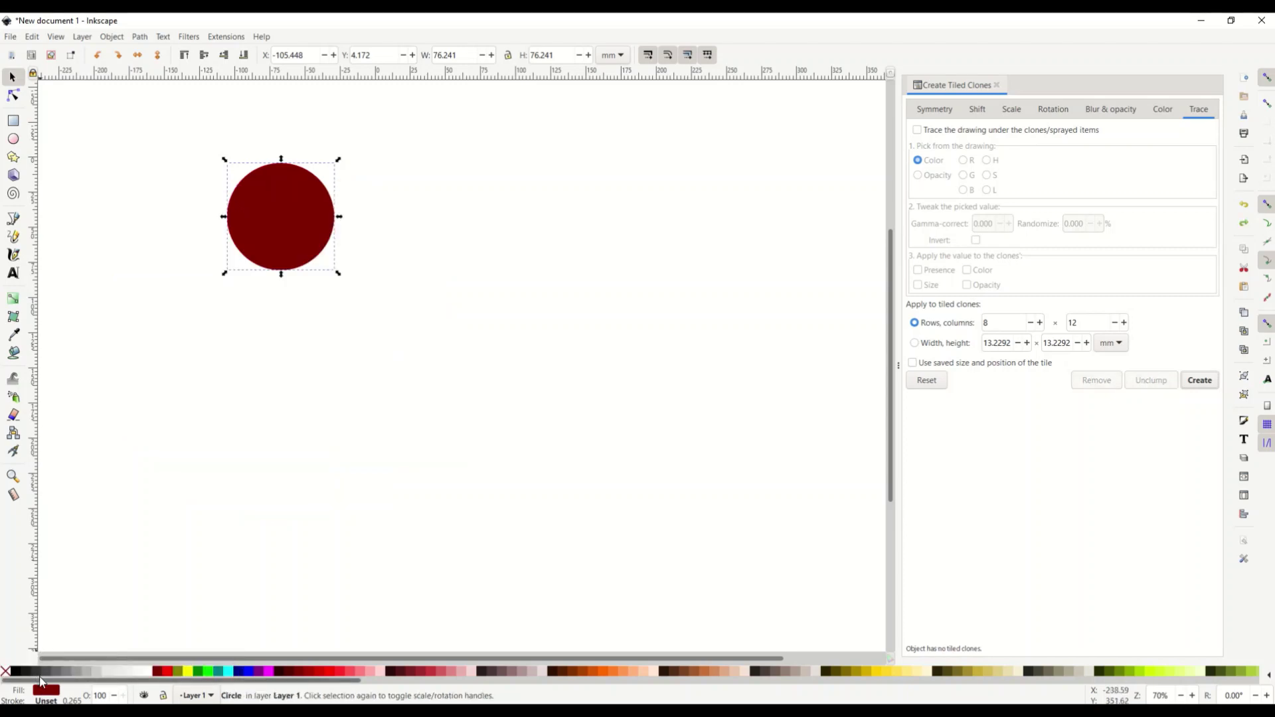
pyautogui.click(166, 671)
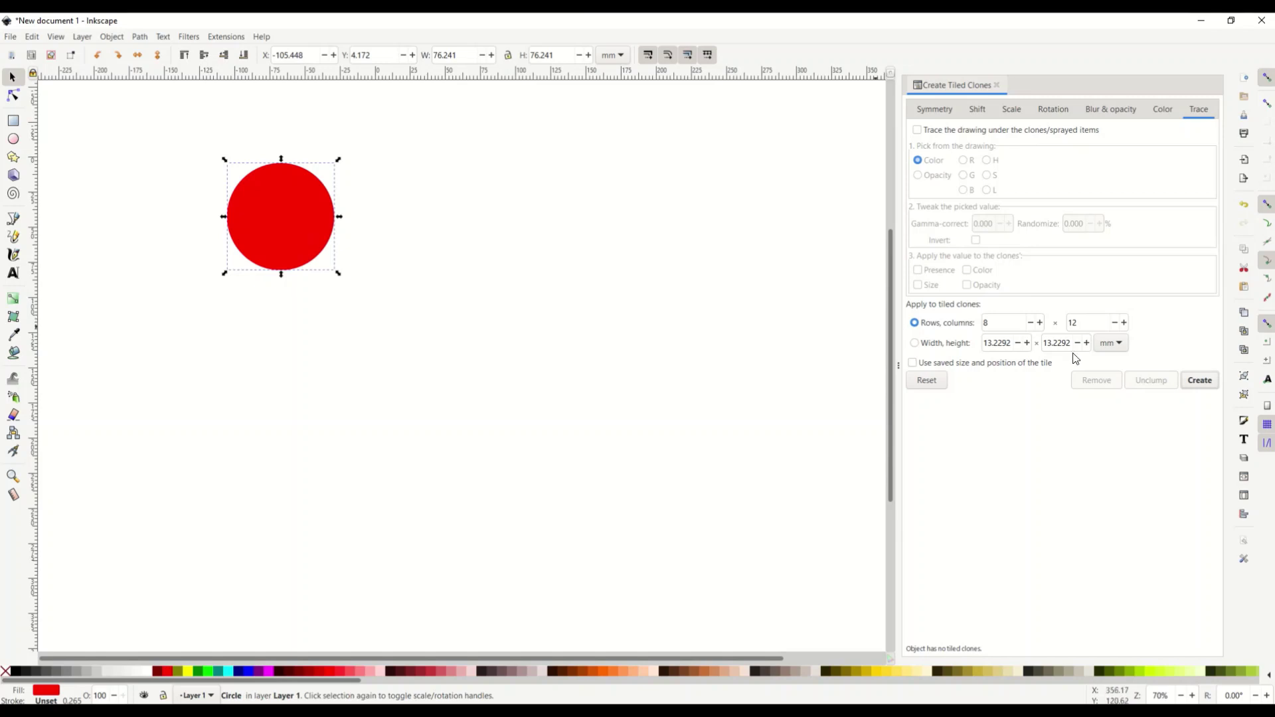
pyautogui.click(1190, 382)
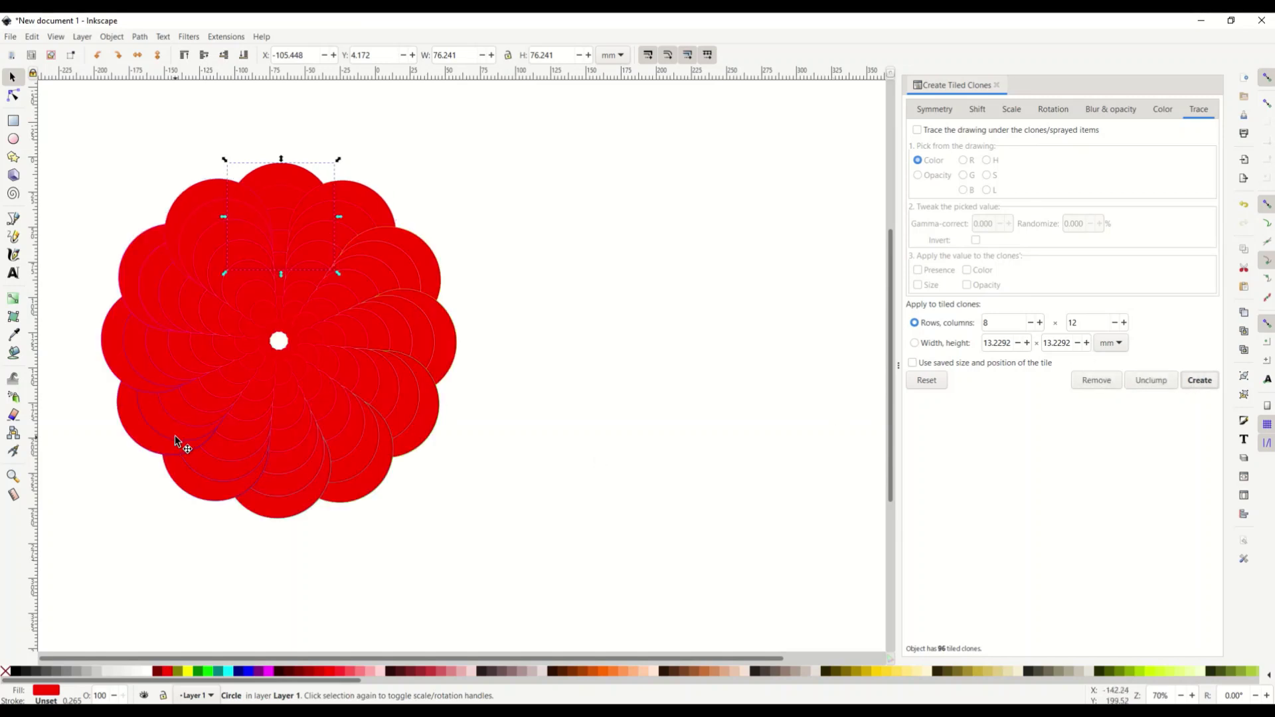
pyautogui.hotkey('ctrl', 'z')
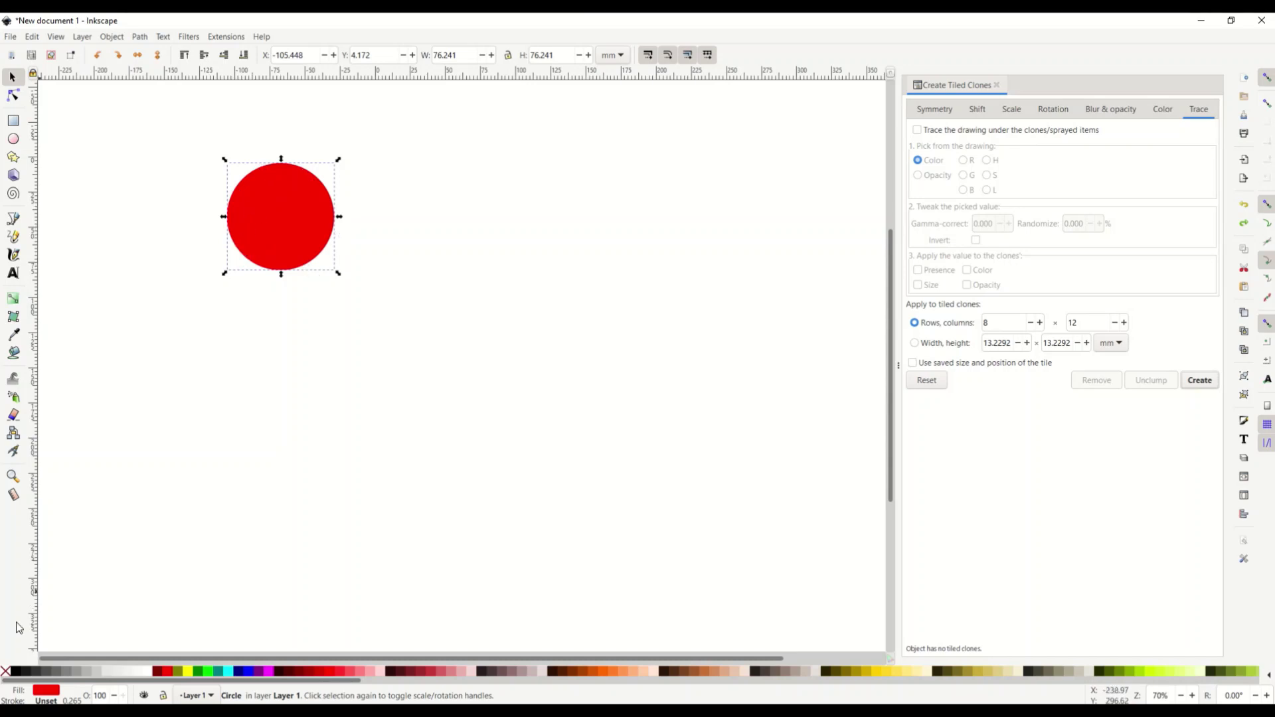
# Step: Set the circle's fill to unset so it turns black, then close Fill and Stroke
pyautogui.click(41, 694)
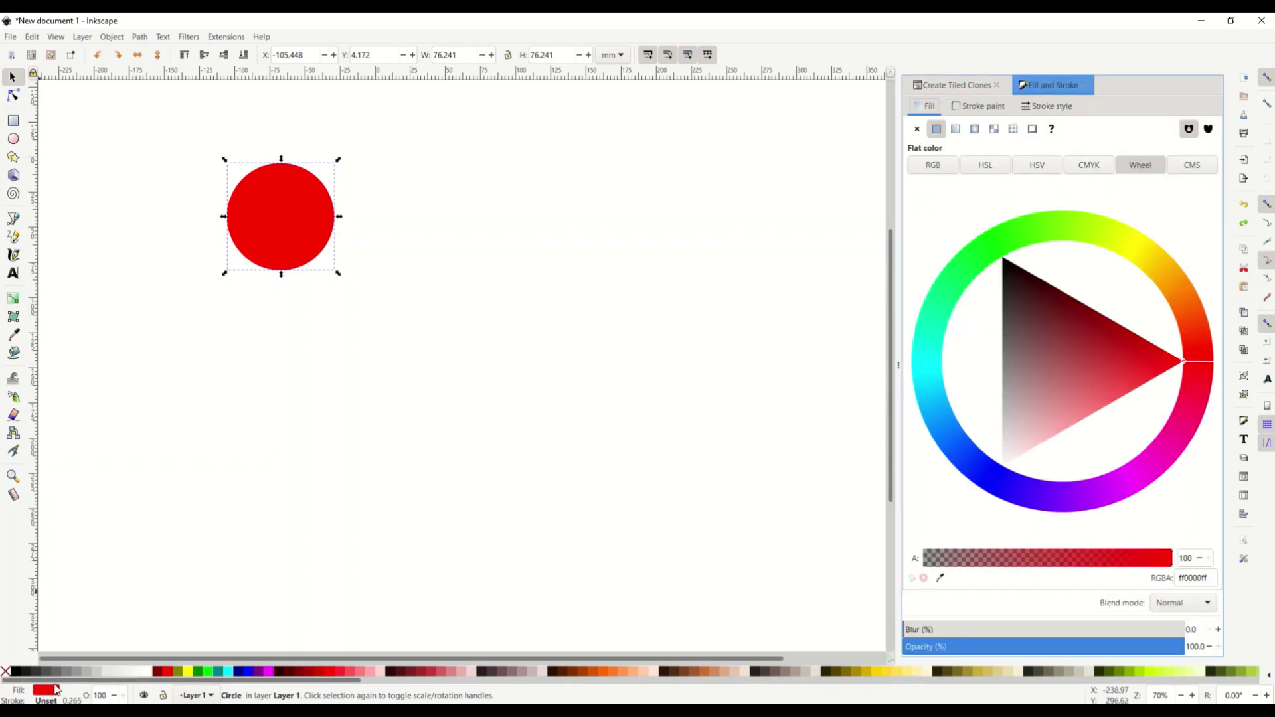
pyautogui.click(1051, 131)
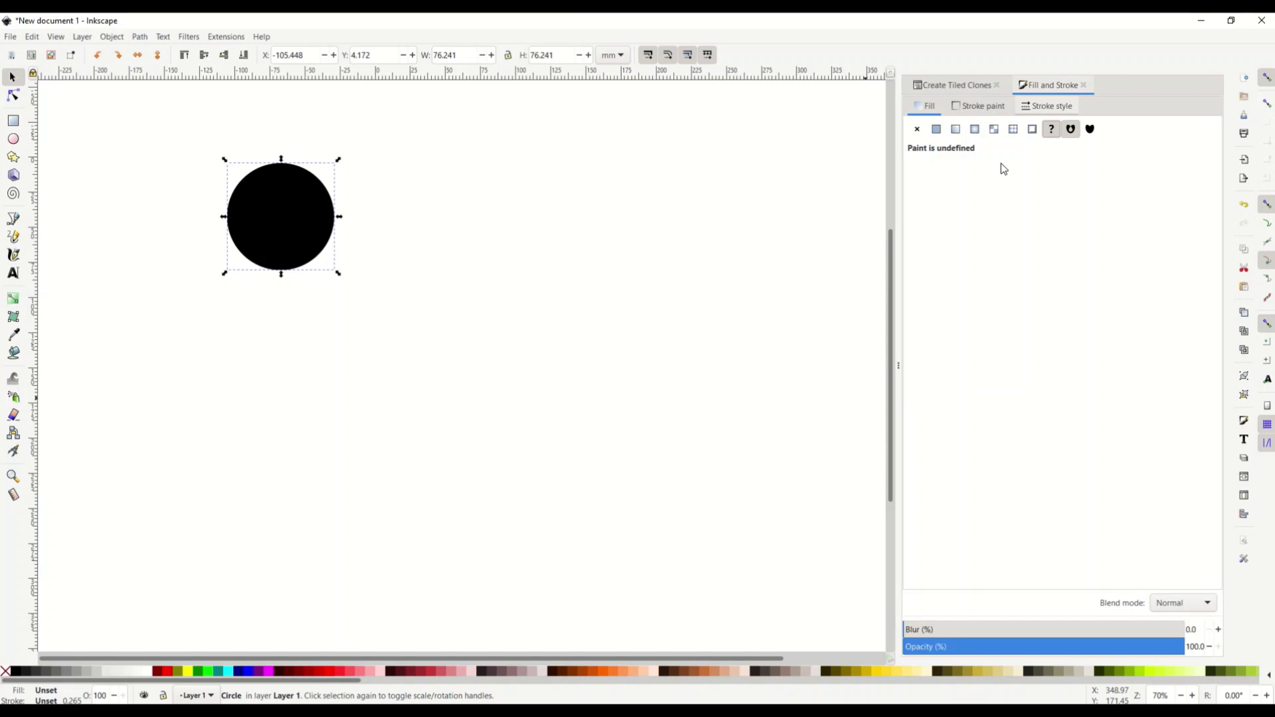
pyautogui.click(1084, 85)
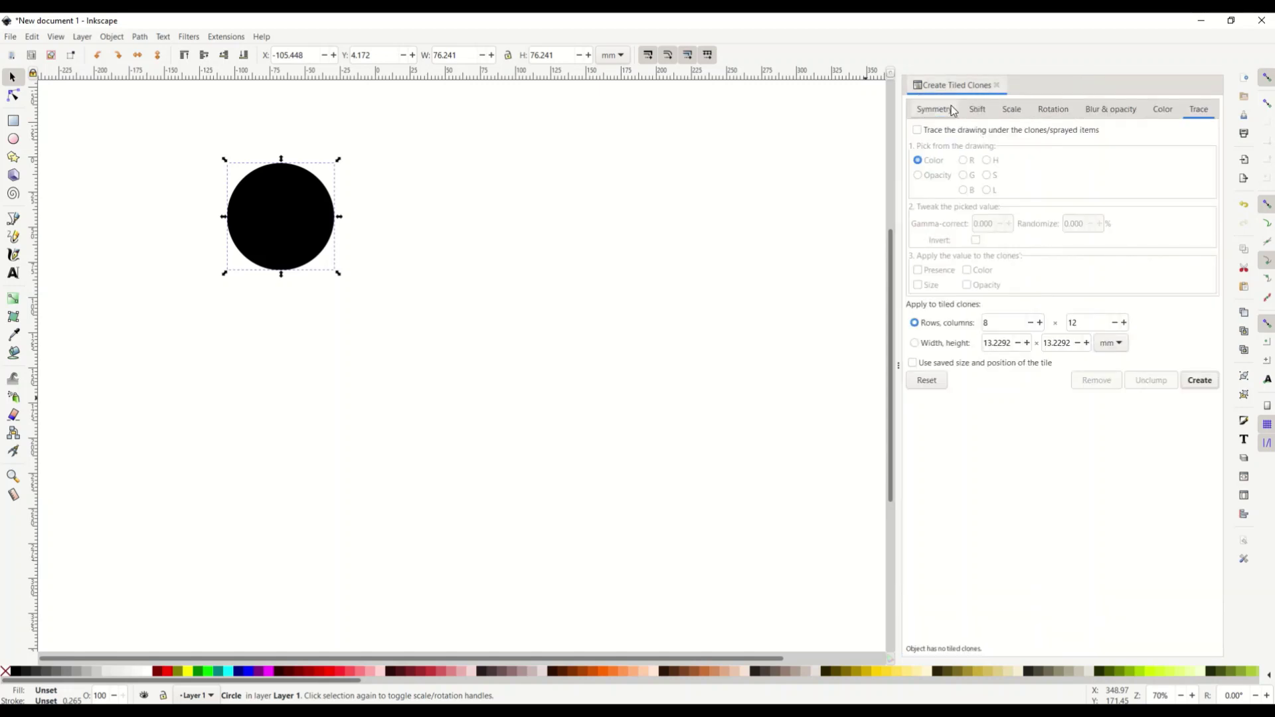
# Step: Make black the clones' initial colour and create 96 grayscale clones fading to a white centre
pyautogui.click(1161, 112)
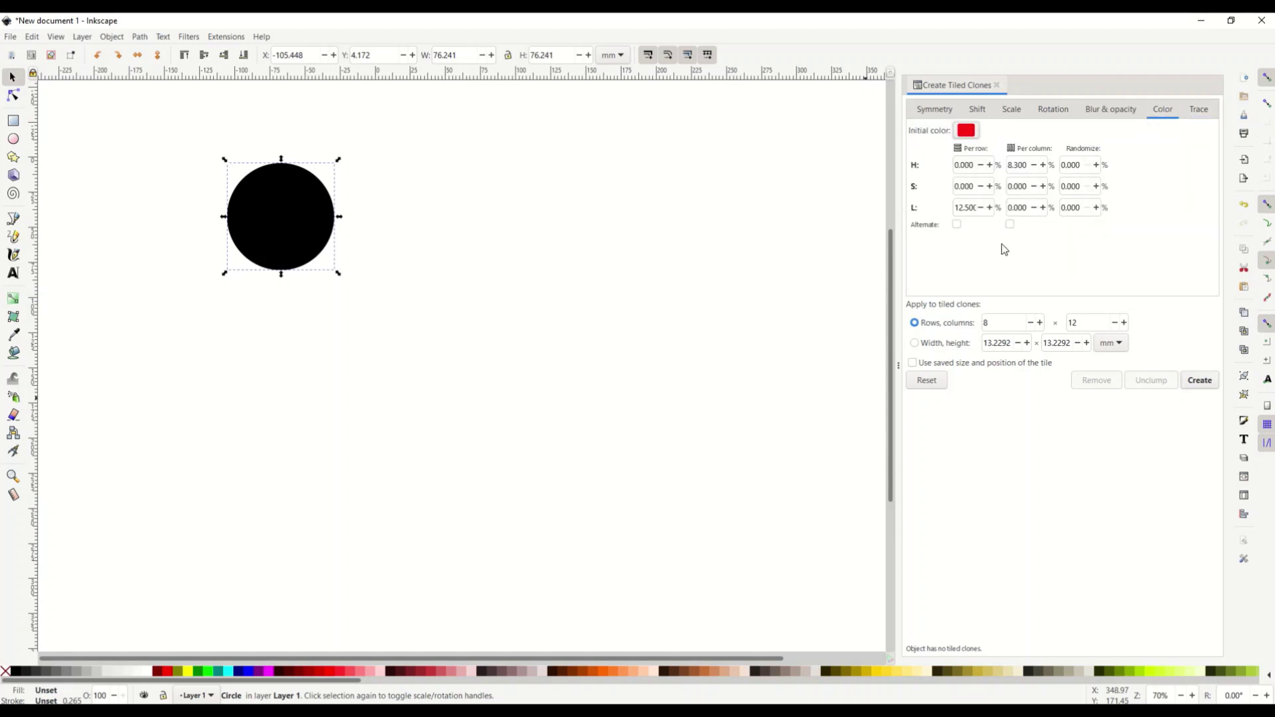
pyautogui.click(965, 131)
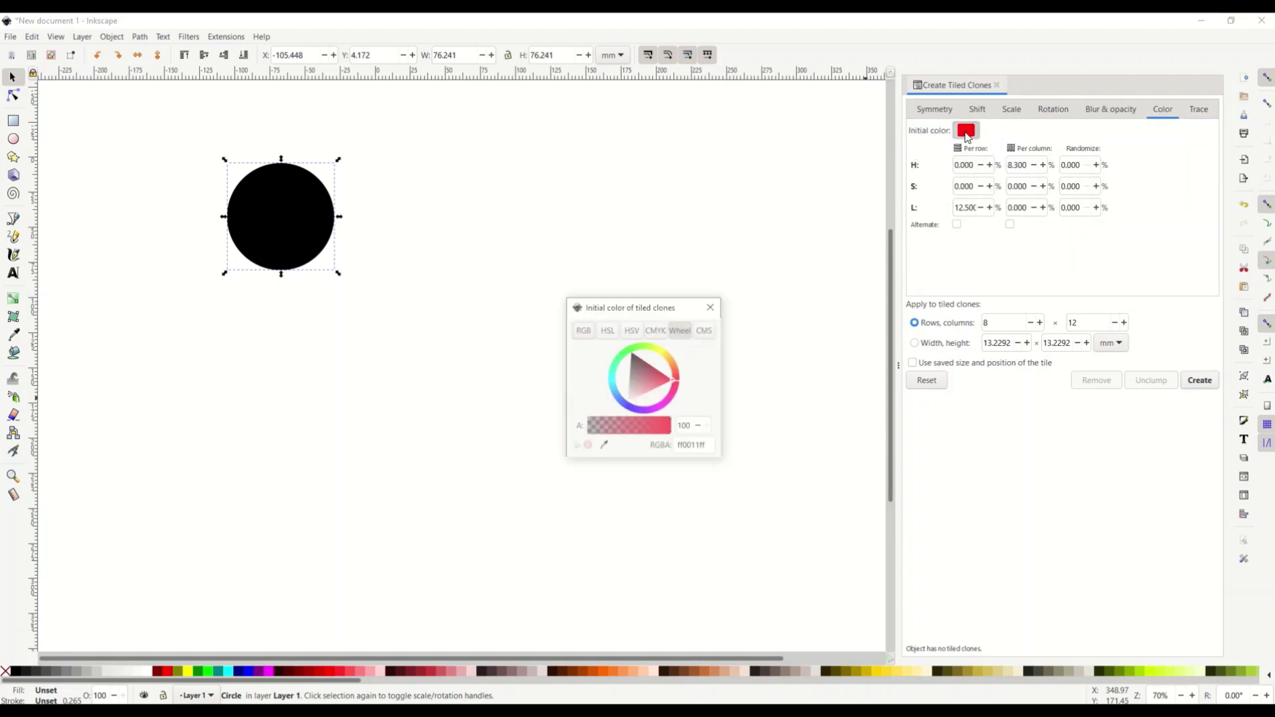
pyautogui.moveTo(638, 382); pyautogui.dragTo(685, 391)
pyautogui.click(666, 401)
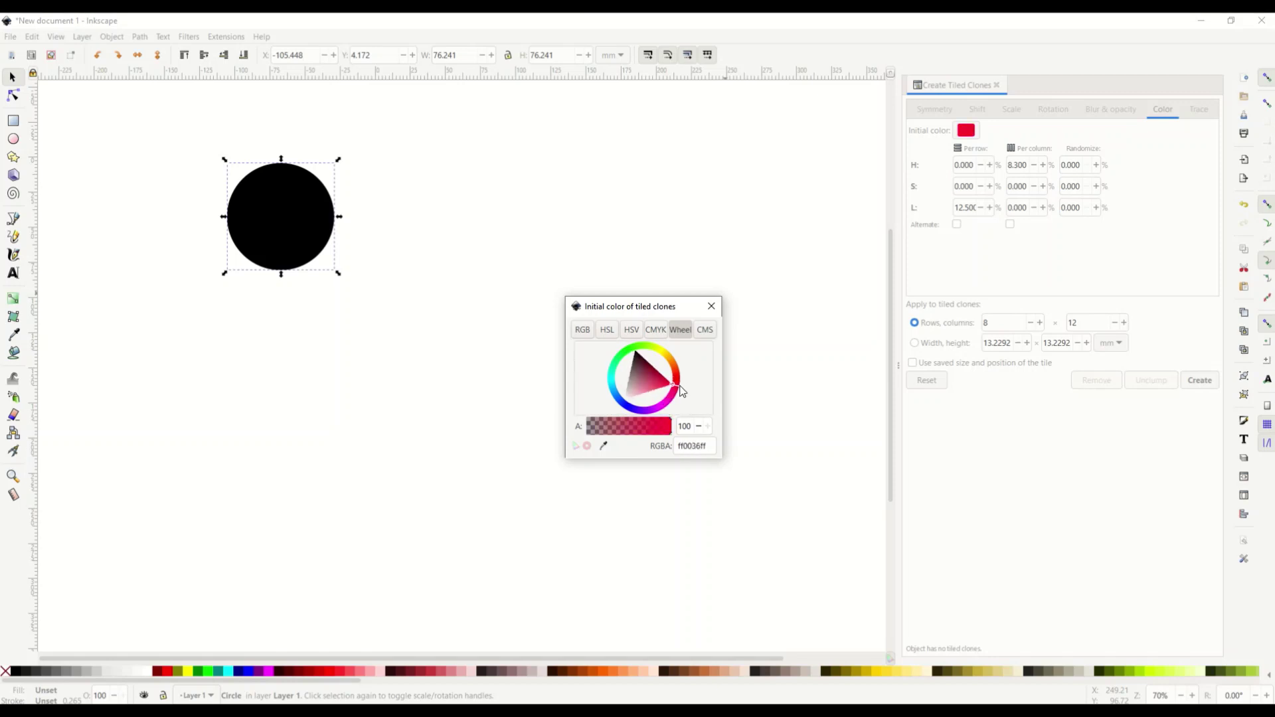
pyautogui.click(965, 133)
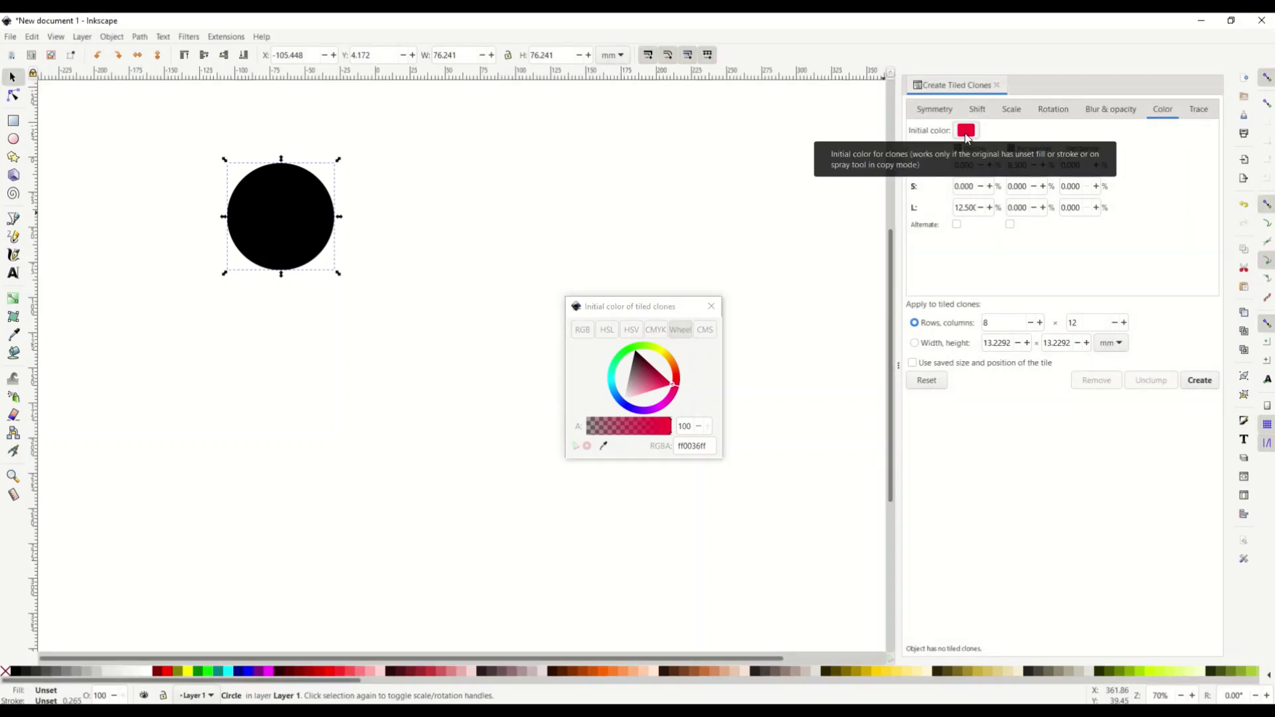
pyautogui.click(639, 353)
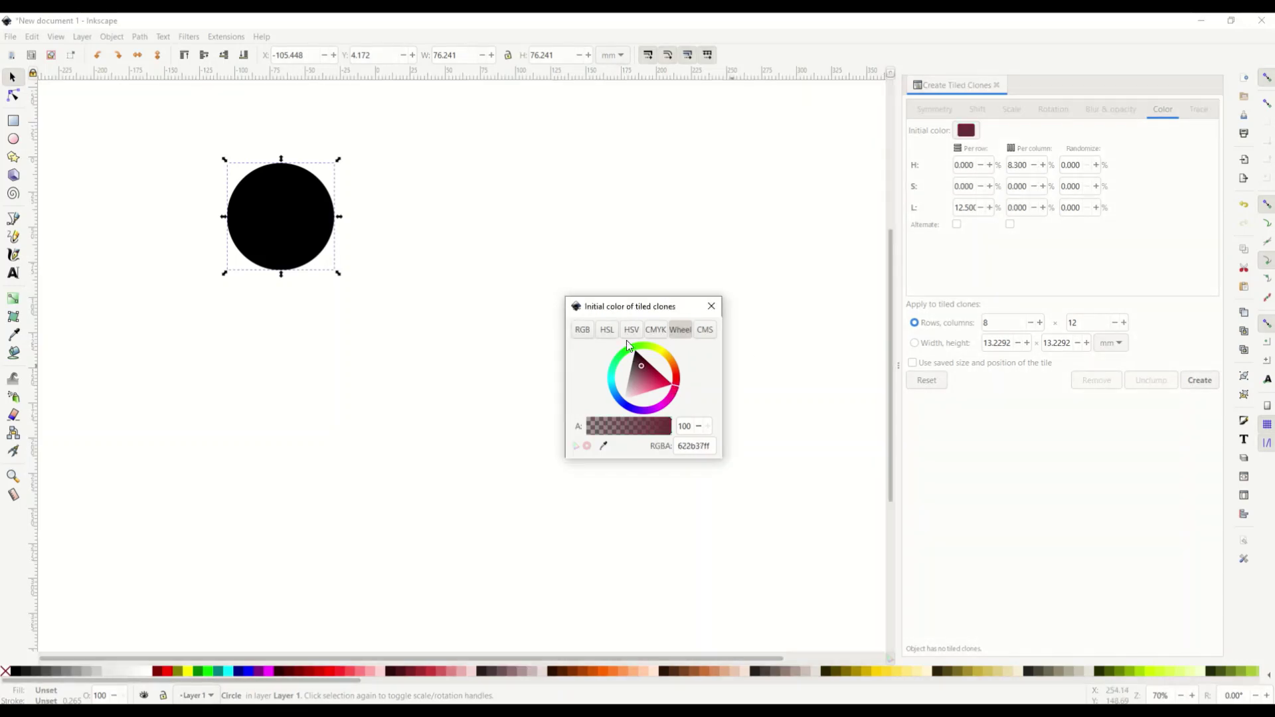
pyautogui.click(638, 344)
pyautogui.moveTo(638, 365)
pyautogui.mouseDown()
pyautogui.moveTo(637, 381)
pyautogui.moveTo(667, 389)
pyautogui.moveTo(620, 395)
pyautogui.mouseUp()
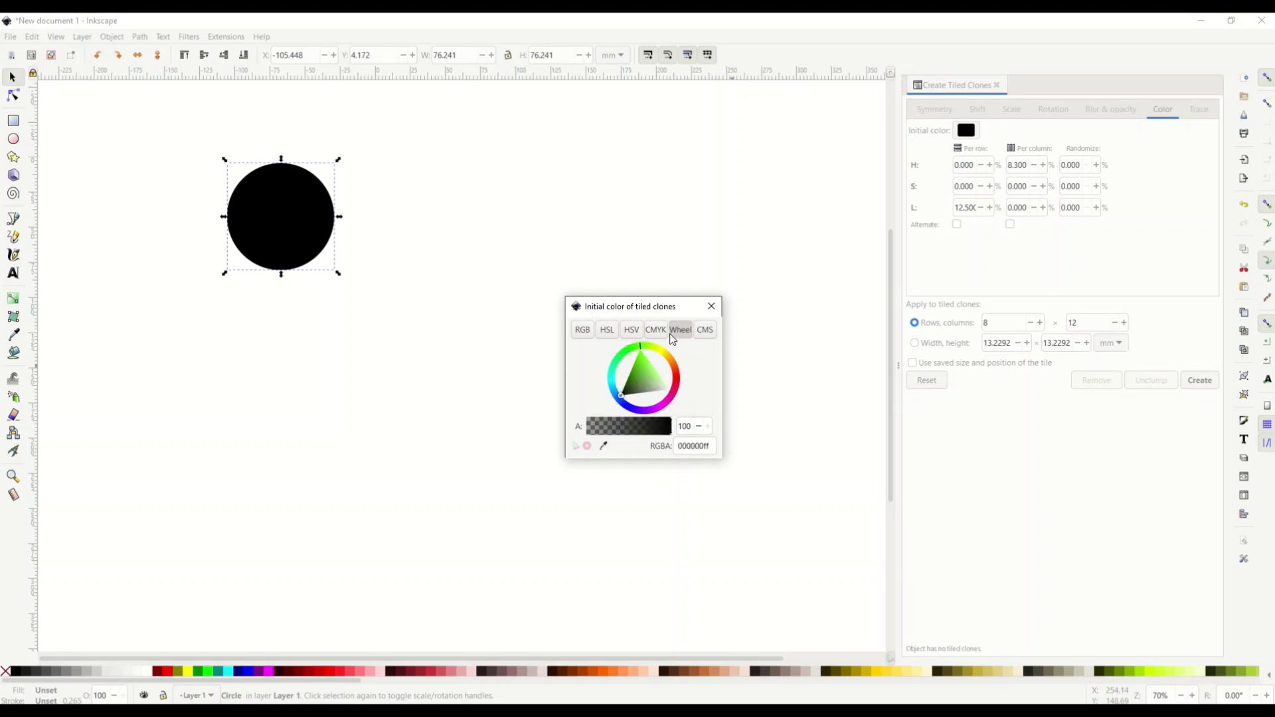
pyautogui.click(711, 307)
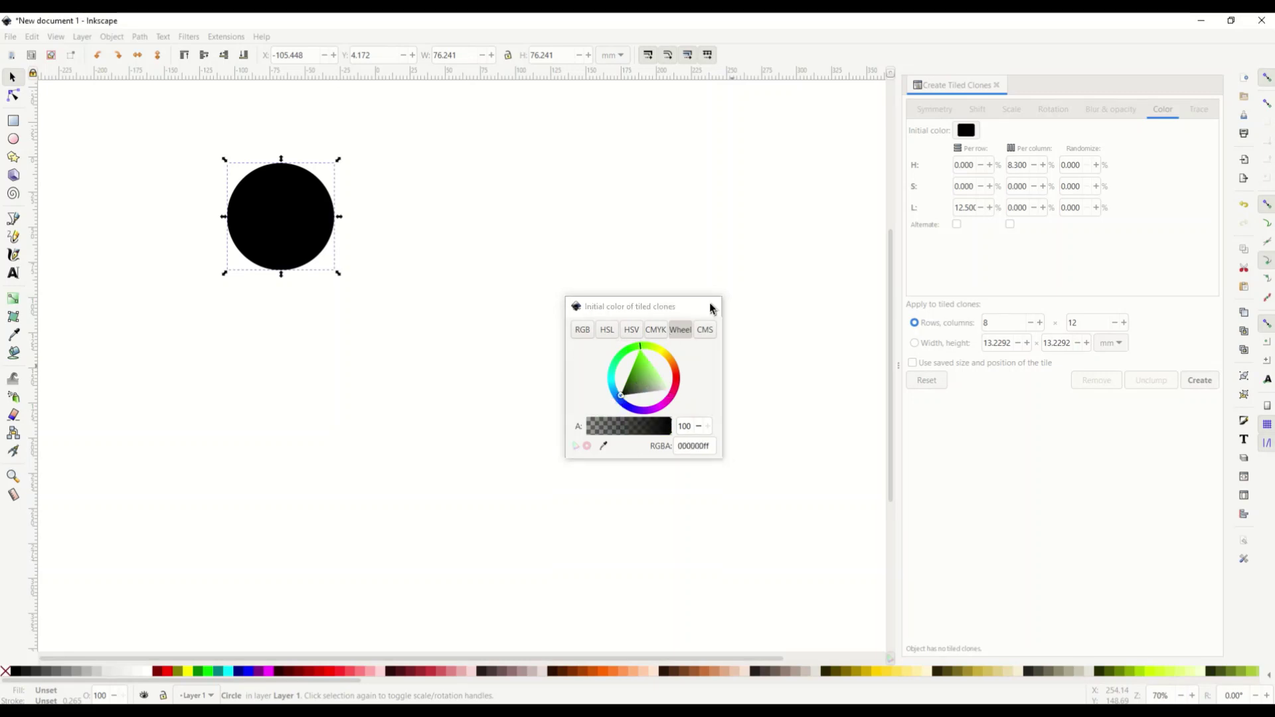
pyautogui.click(1199, 380)
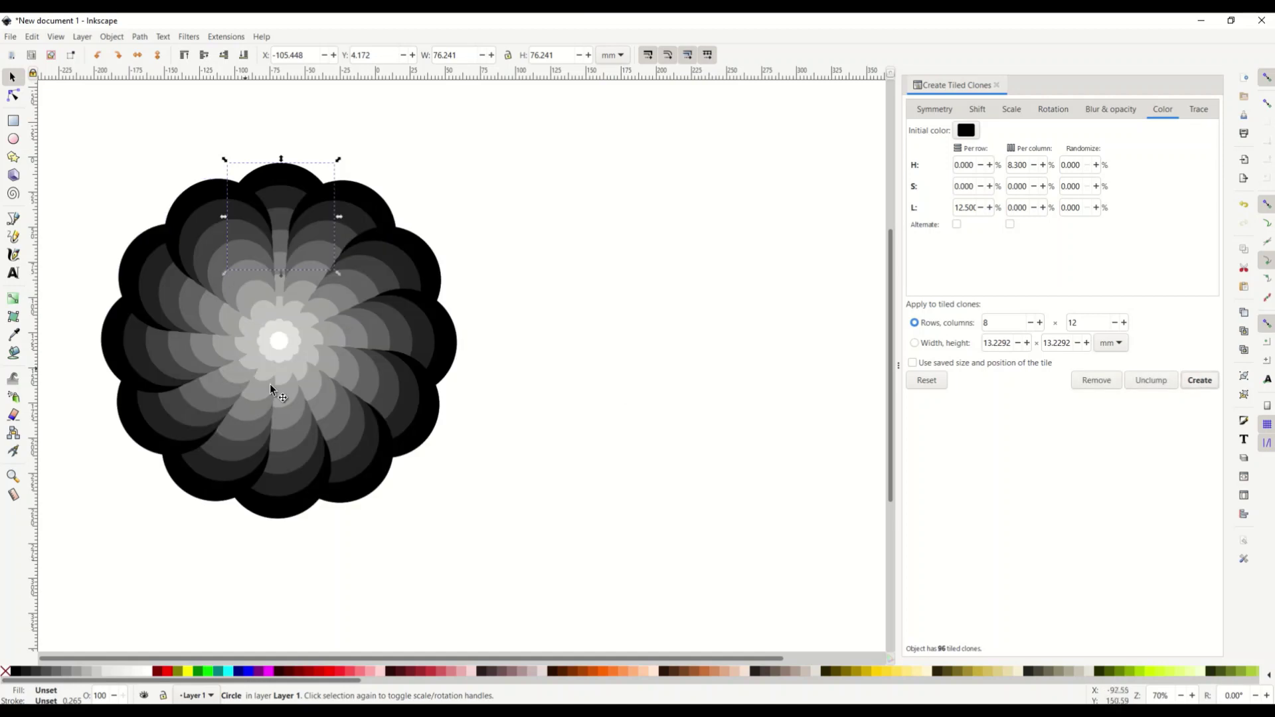
# Step: Look through the Shift, Scale, Rotation and Trace tabs, then try pale green and pink initial colours
pyautogui.click(977, 108)
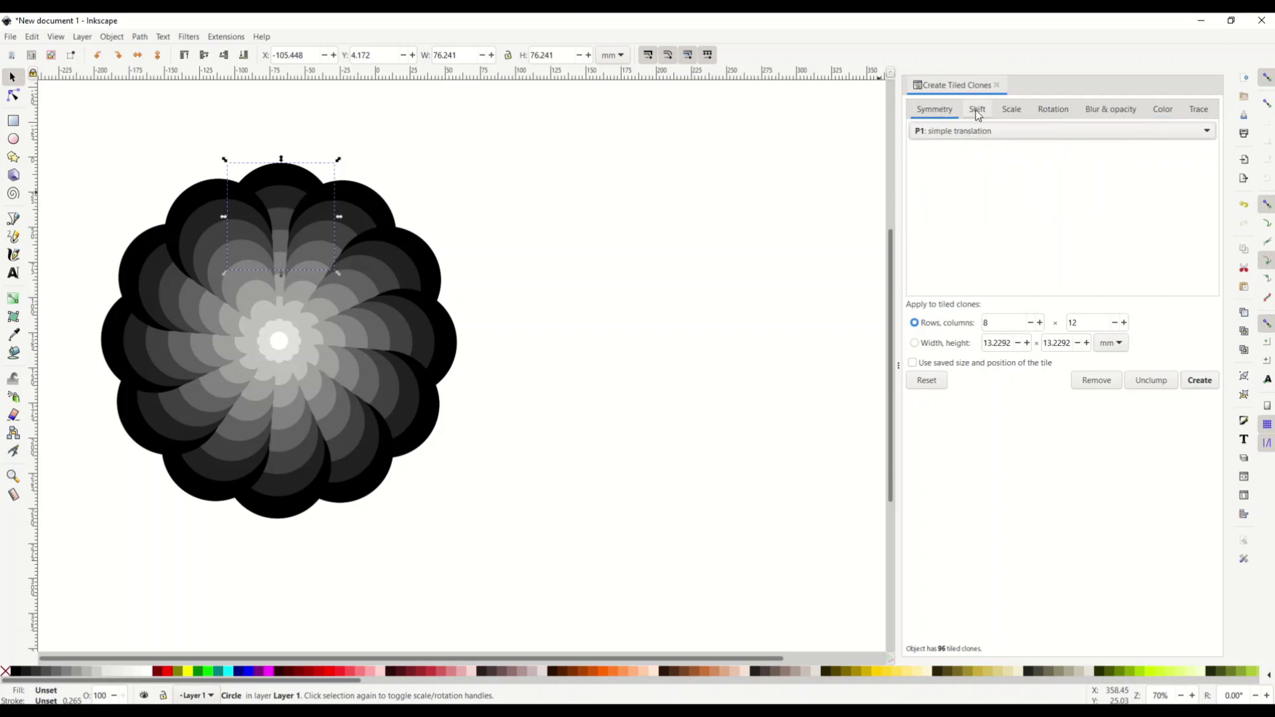
pyautogui.click(1011, 108)
pyautogui.click(1053, 109)
pyautogui.click(1198, 109)
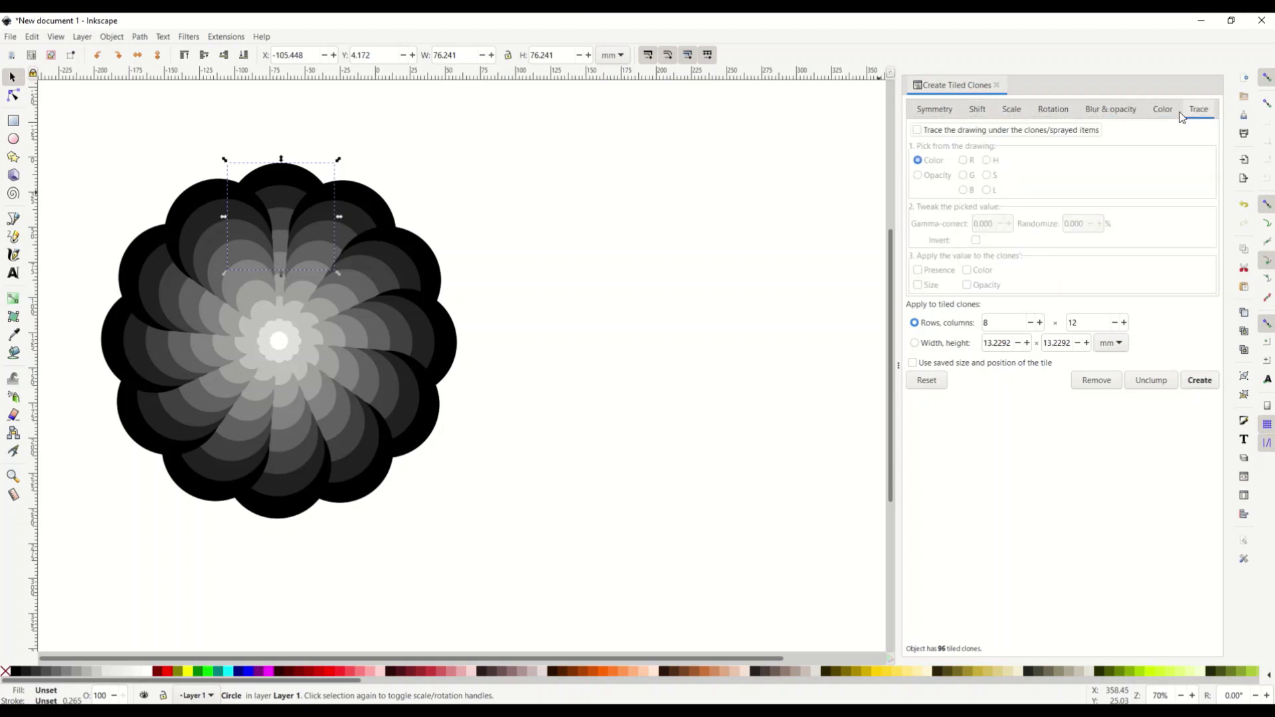
pyautogui.click(1162, 109)
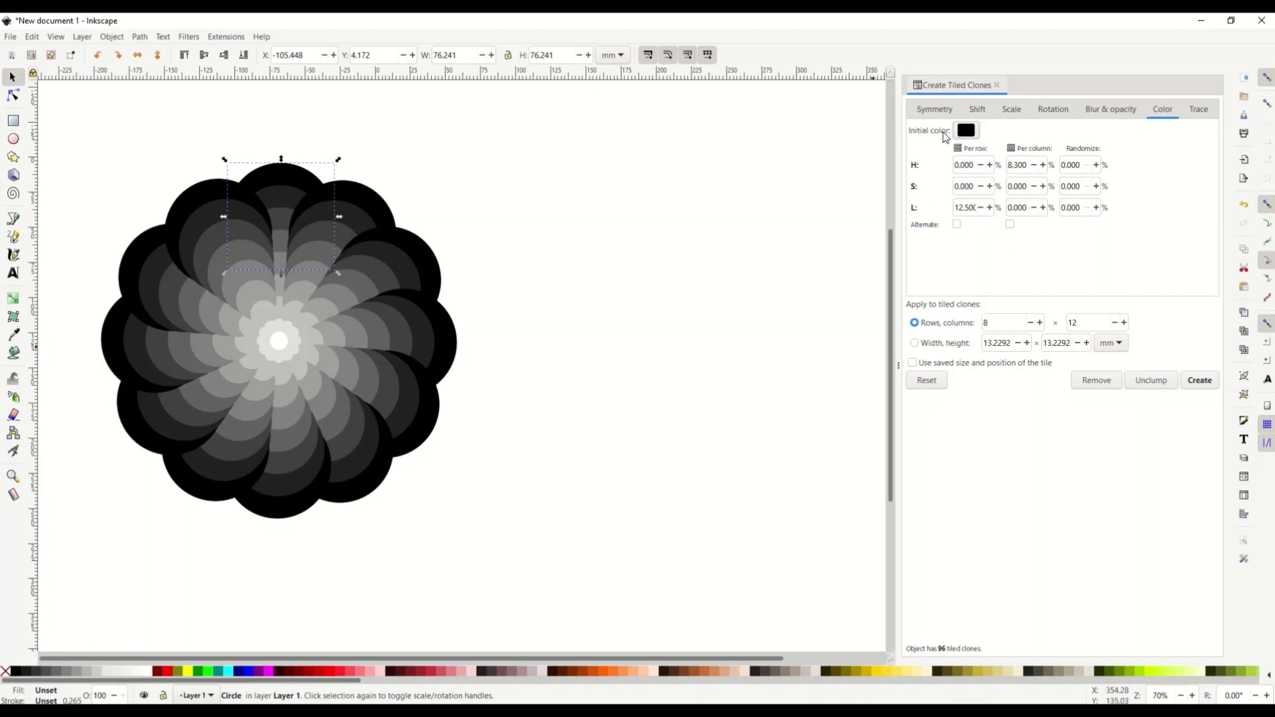
pyautogui.click(966, 138)
pyautogui.moveTo(647, 376); pyautogui.dragTo(681, 388)
pyautogui.click(678, 386)
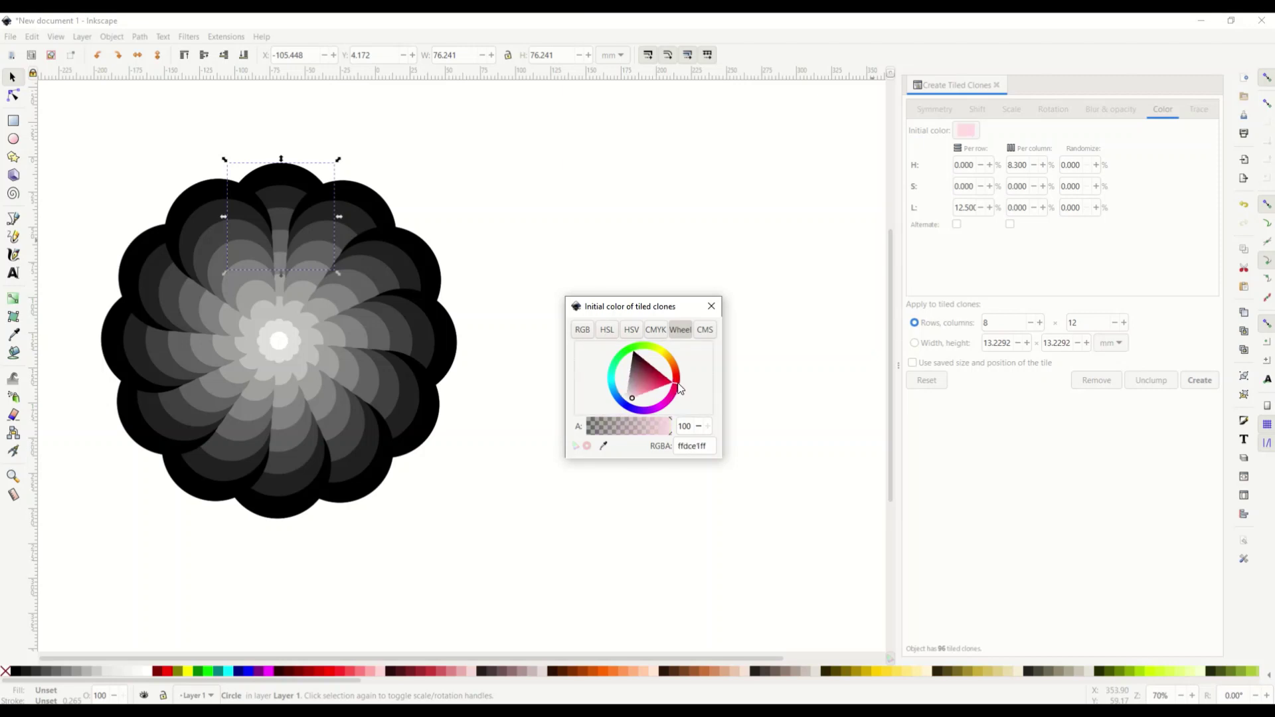
pyautogui.click(710, 306)
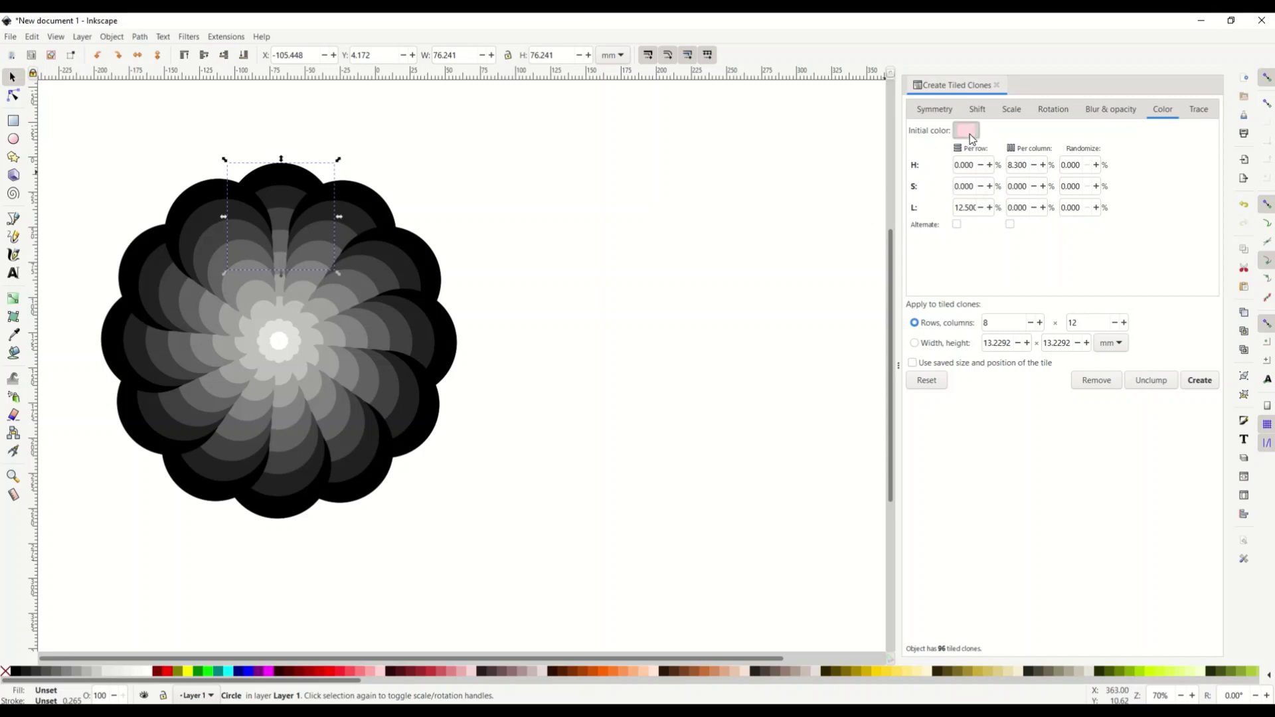
# Step: Set the initial colour to saturated red and recreate the clones as a rainbow
pyautogui.click(965, 131)
pyautogui.moveTo(642, 377); pyautogui.dragTo(691, 390)
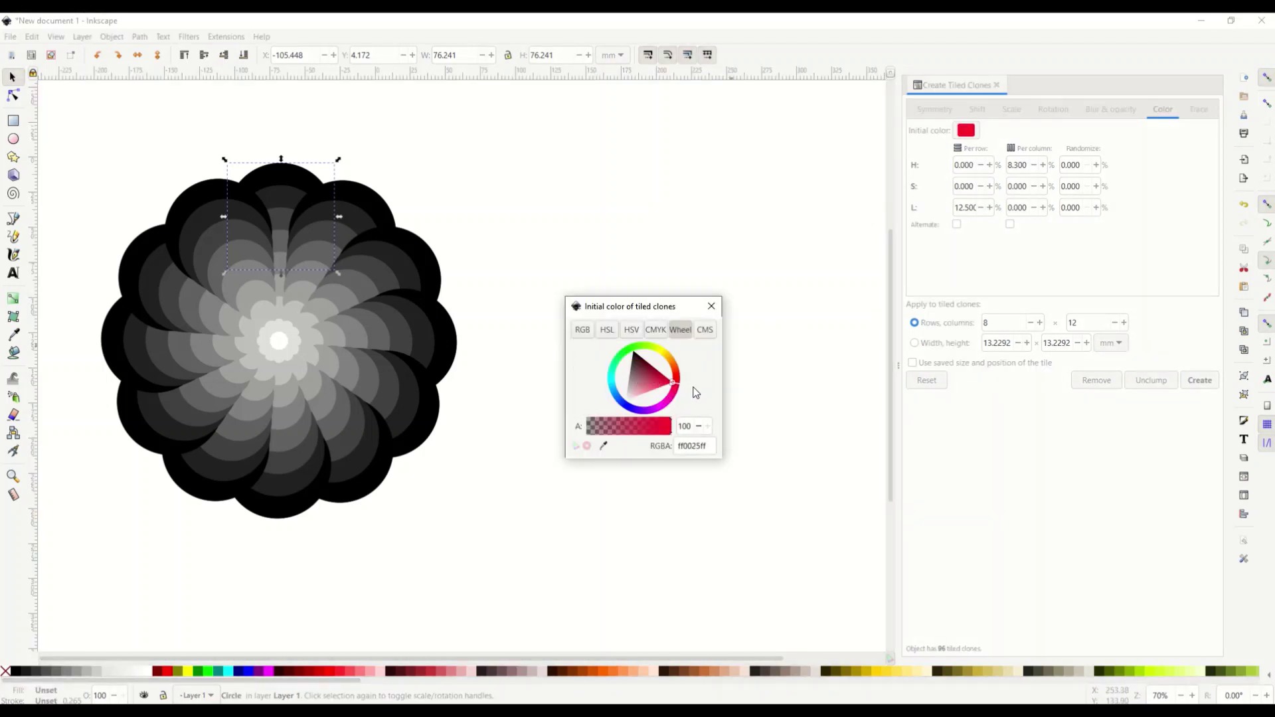
pyautogui.click(711, 306)
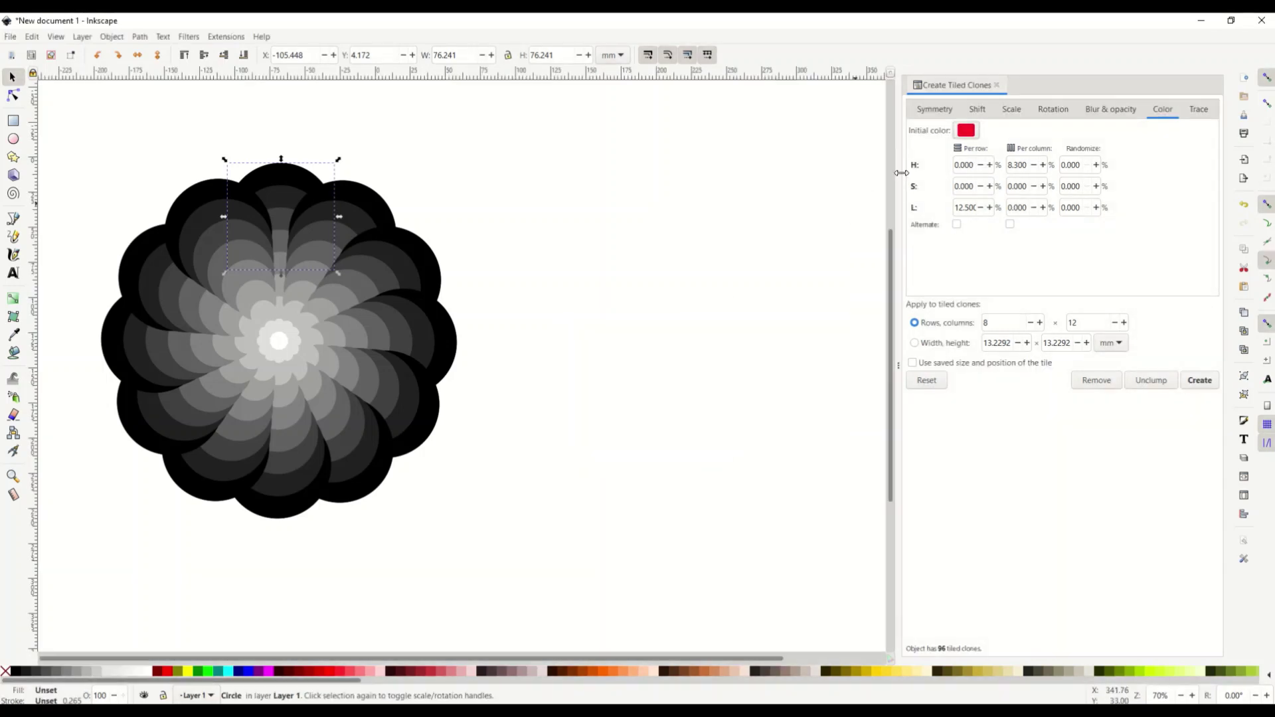
pyautogui.click(1201, 381)
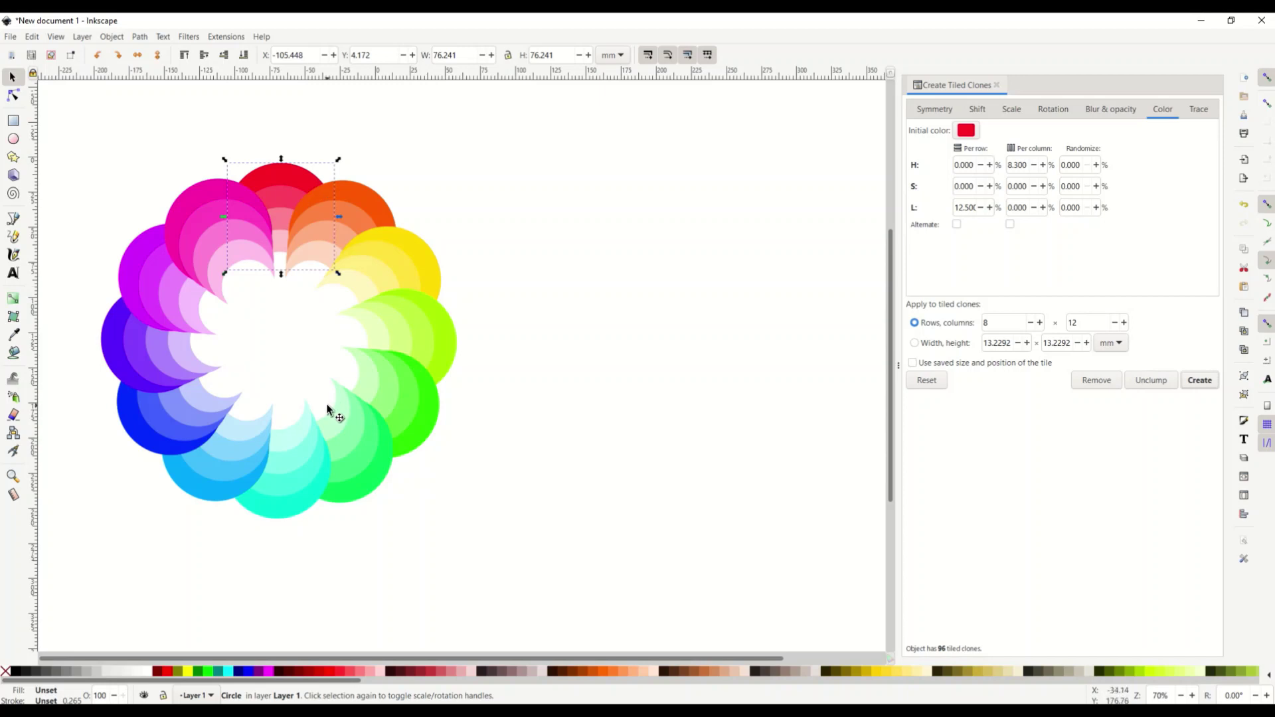
# Step: Group all 97 objects into one, nudge the group right, and close Create Tiled Clones
pyautogui.hotkey('ctrl', 'a')
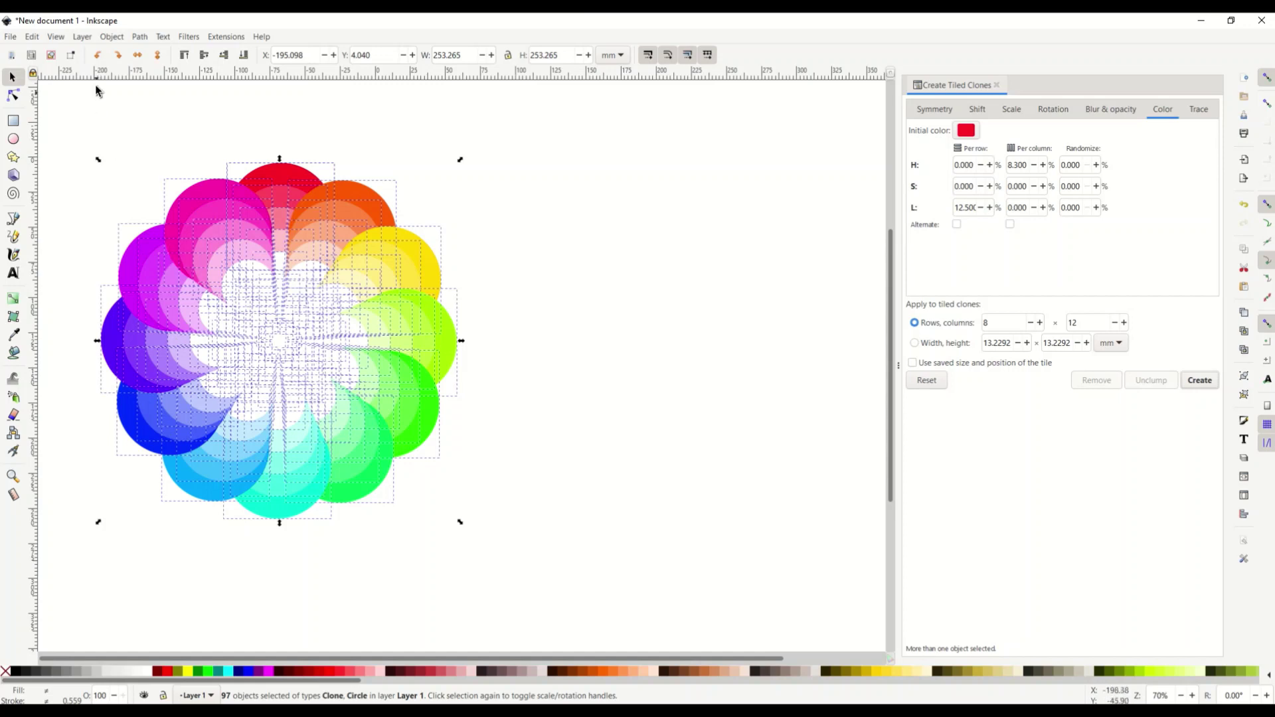
pyautogui.click(112, 37)
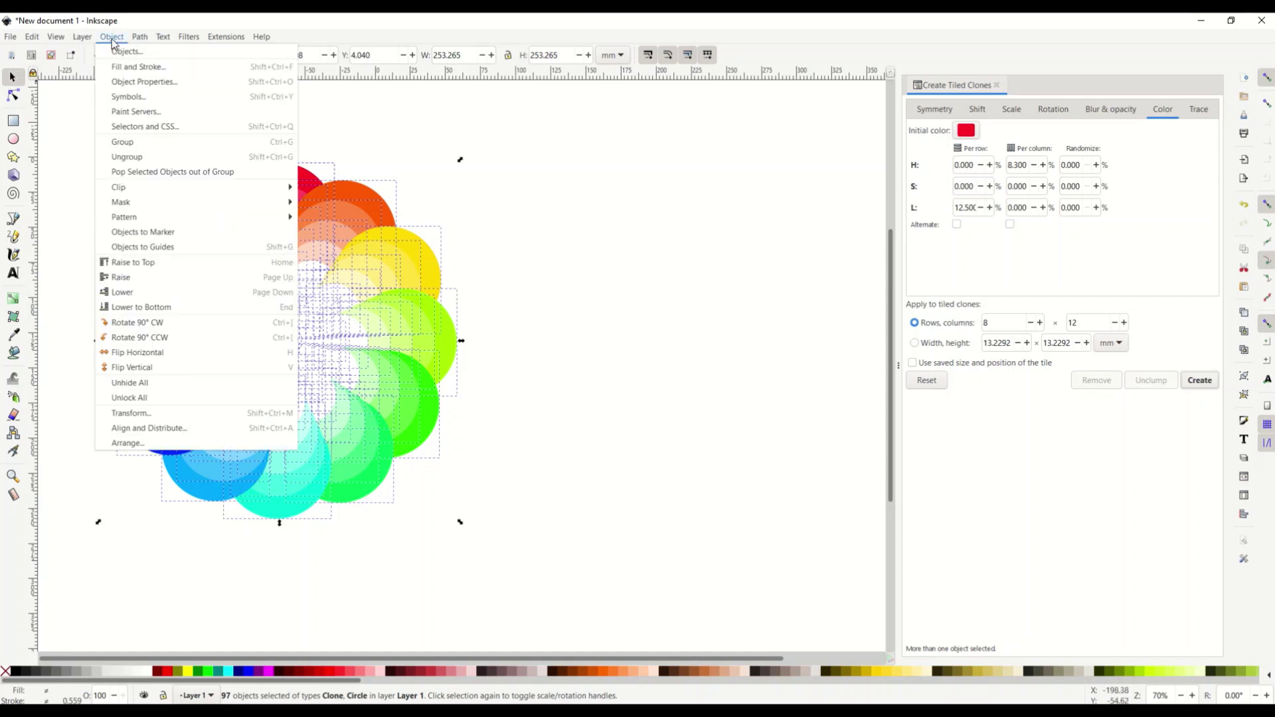
pyautogui.click(125, 143)
pyautogui.moveTo(222, 378)
pyautogui.mouseDown()
pyautogui.moveTo(455, 460)
pyautogui.moveTo(279, 395)
pyautogui.mouseUp()
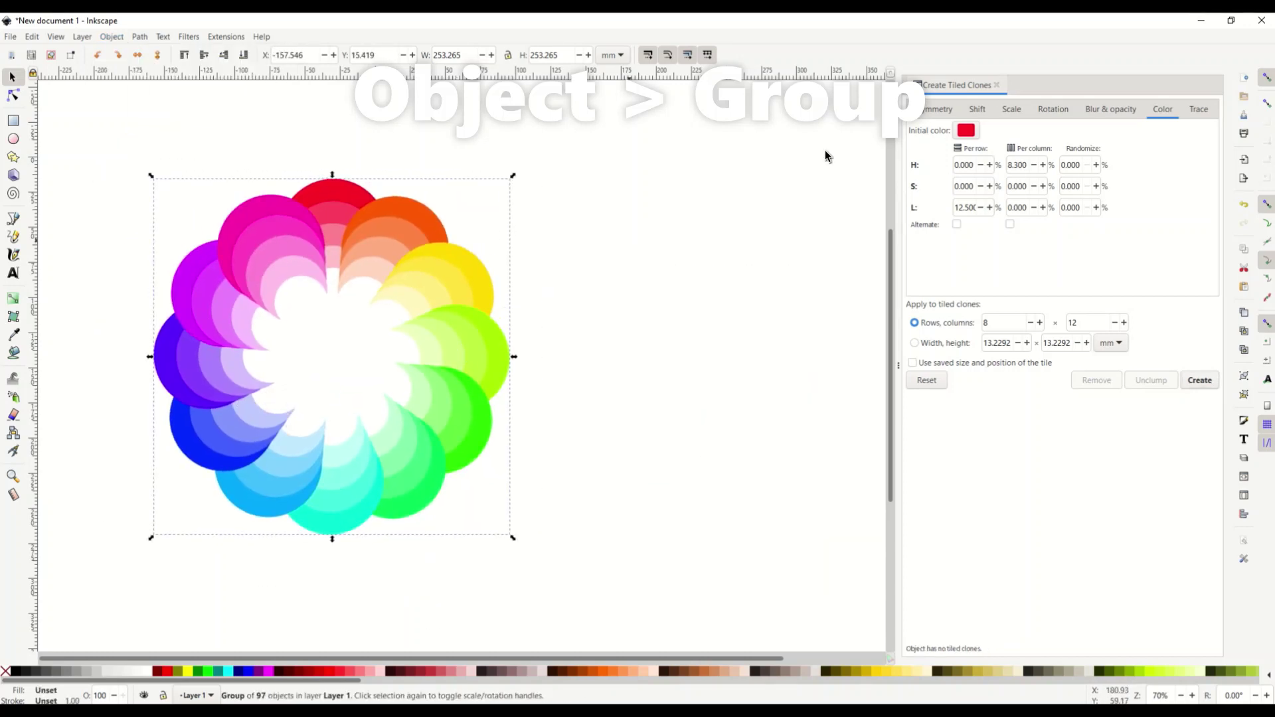
pyautogui.click(996, 85)
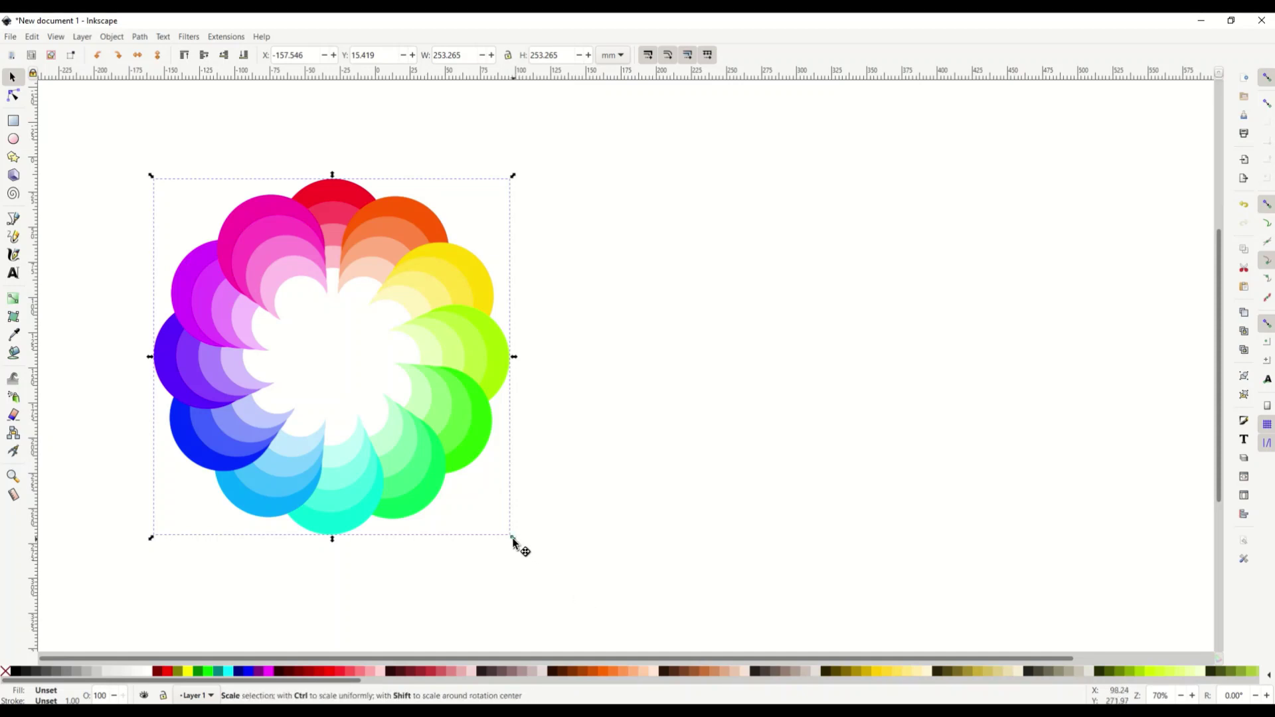
# Step: Scale the flower group from 253.265 mm up to roughly 270 mm across, then deselect it
pyautogui.moveTo(514, 540); pyautogui.dragTo(540, 556)
pyautogui.click(606, 492)
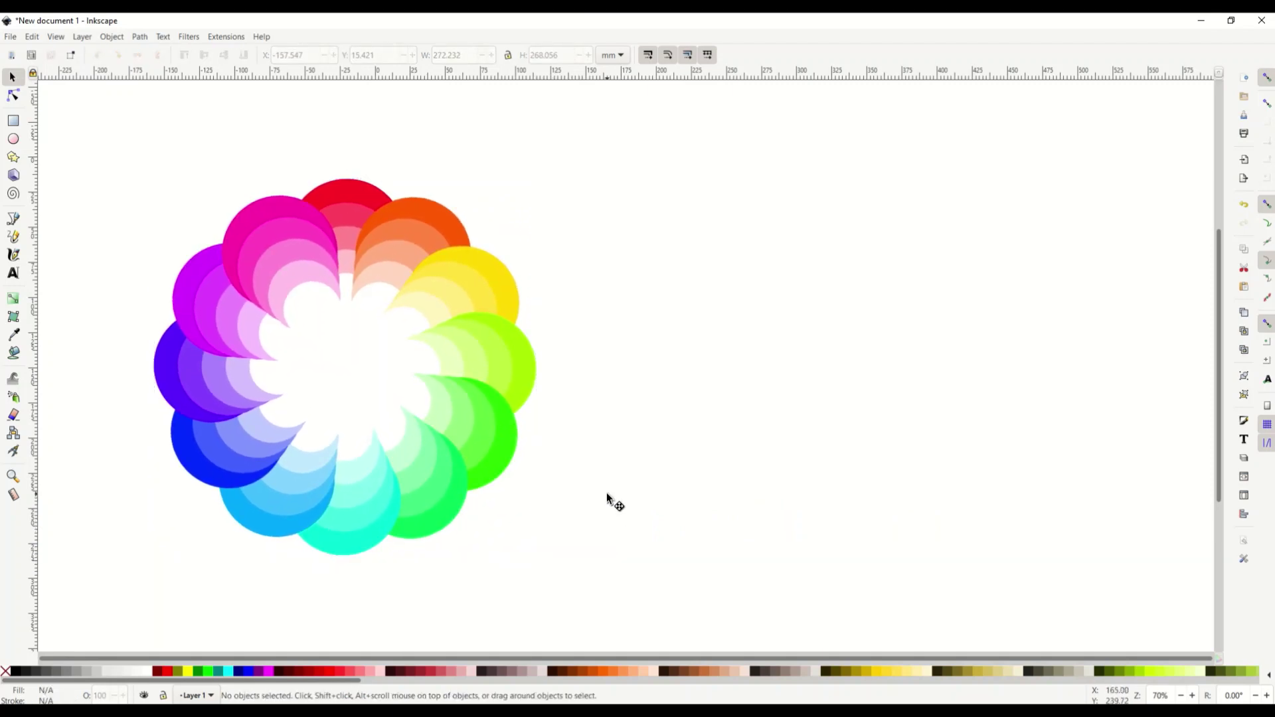